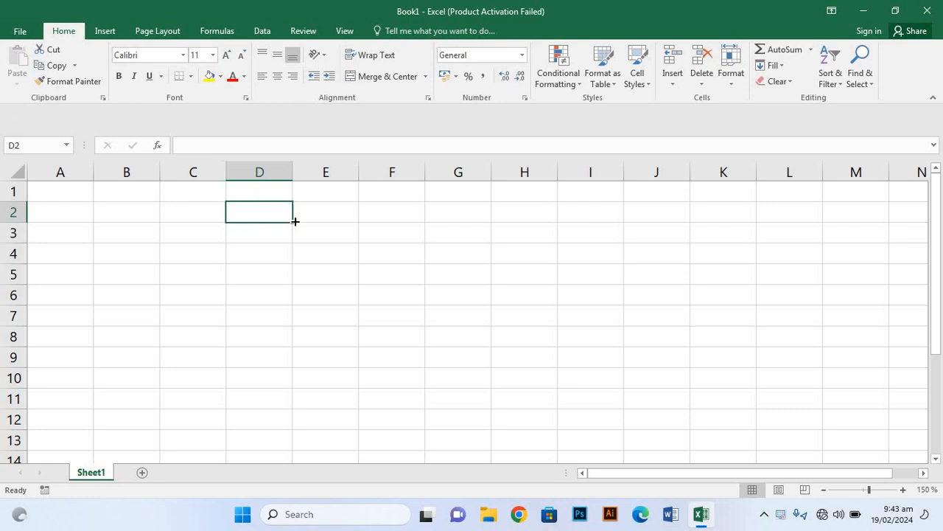
- Enter the column heading "Start Date" in cell E2
{"action": "left_click", "coordinate": [329, 215]}
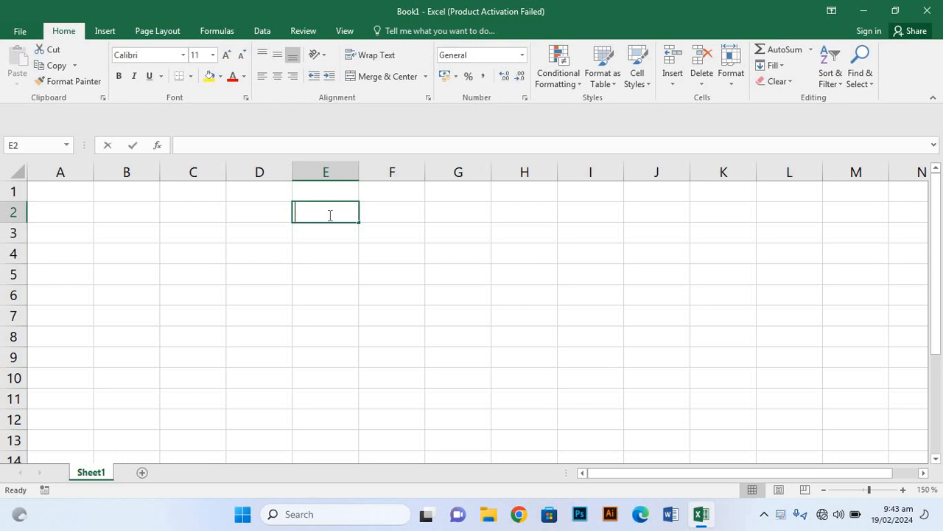
{"action": "type", "text": "St"}
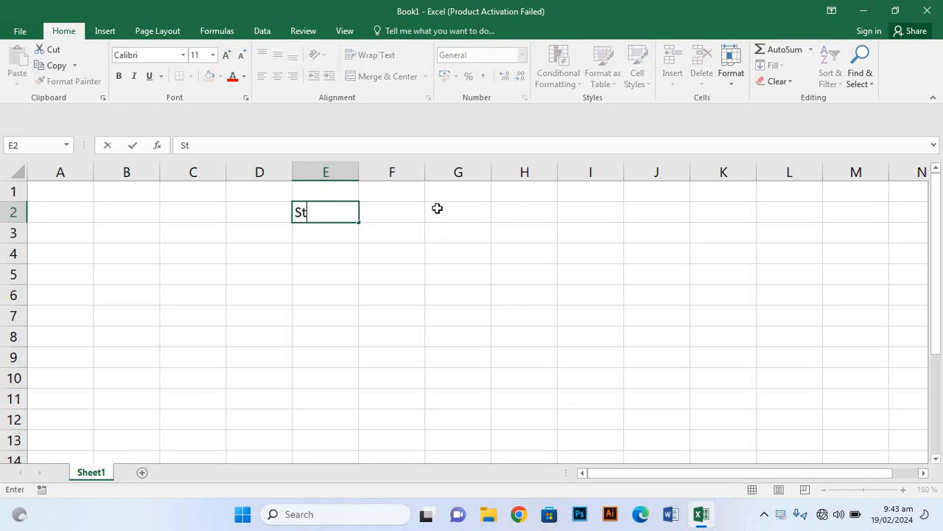
{"action": "type", "text": "art Date"}
{"action": "key", "text": "ctrl+Return"}
- Enter the first two start dates, 02-02-12 in cell E3 and 03-02-12 in cell E4
{"action": "key", "text": "Down"}
{"action": "key", "text": "Down"}
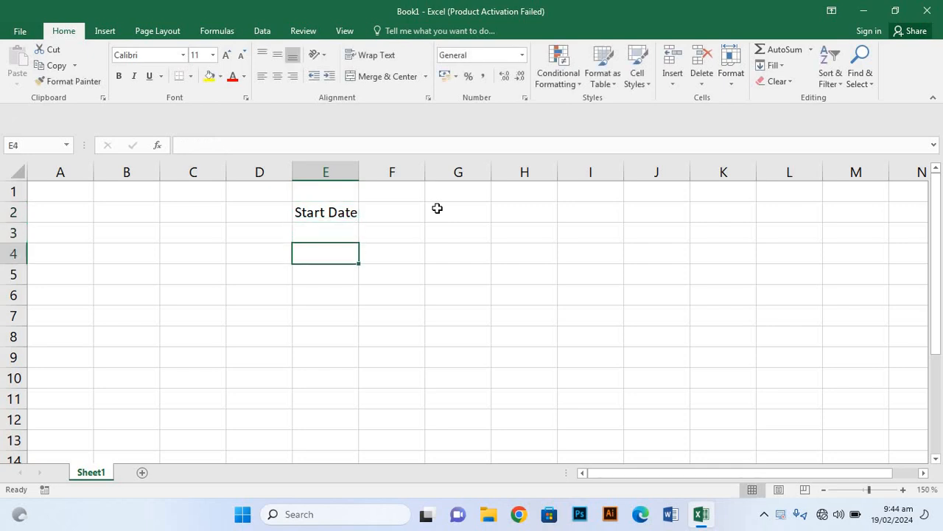
{"action": "key", "text": "Up"}
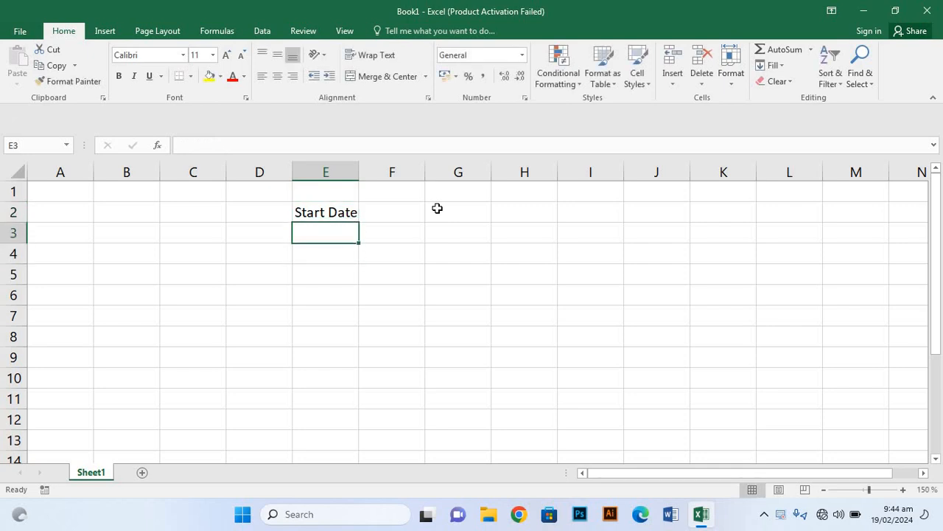
{"action": "type", "text": "02"}
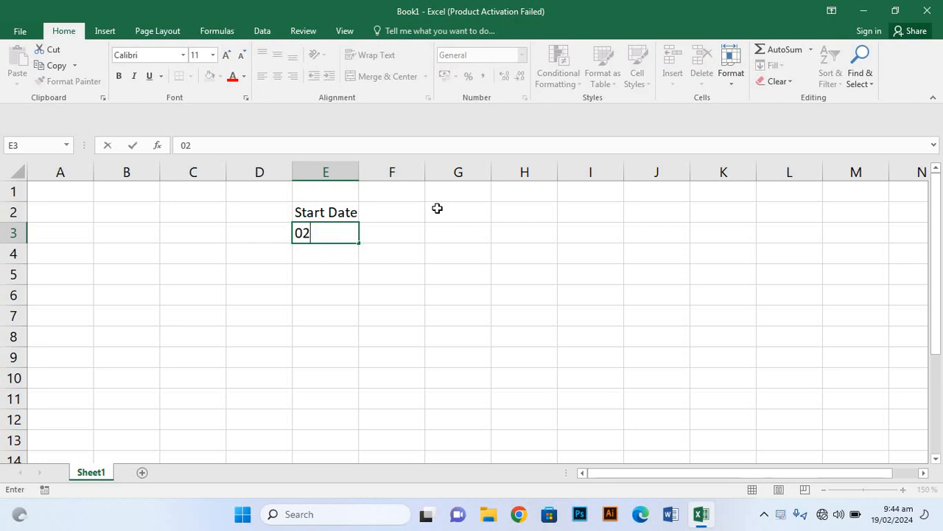
{"action": "type", "text": "-02"}
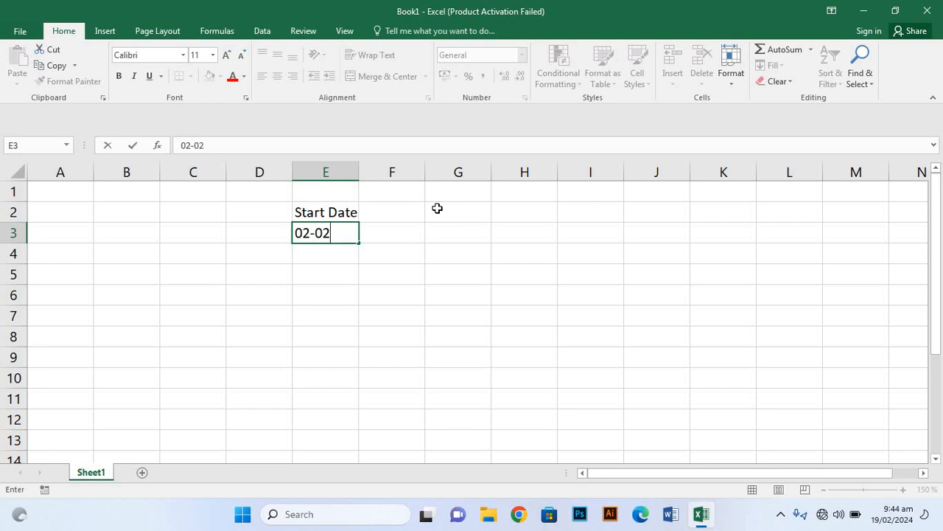
{"action": "type", "text": "-12"}
{"action": "key", "text": "Return"}
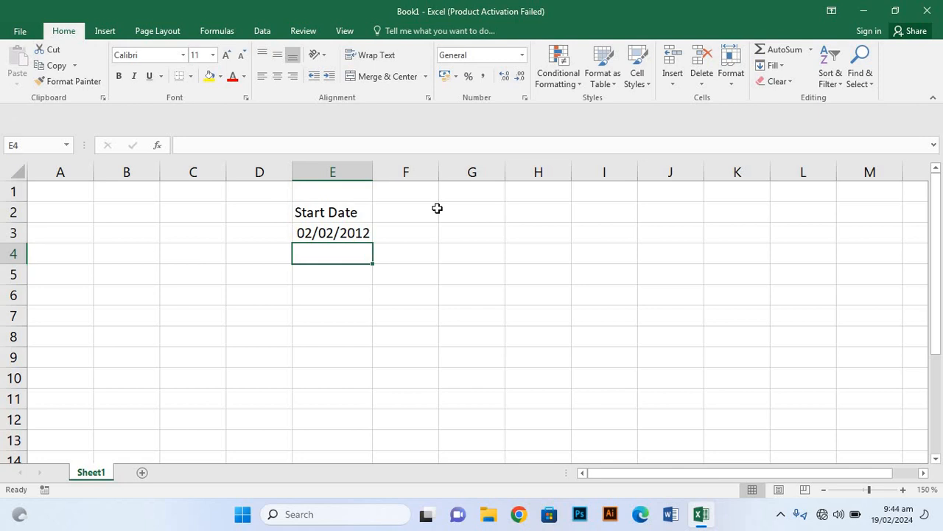
{"action": "type", "text": "0"}
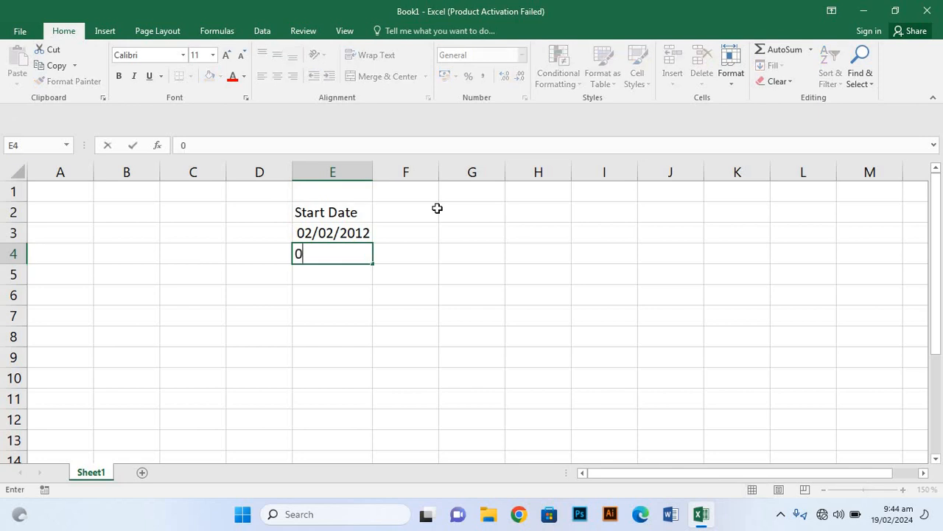
{"action": "type", "text": "3-02-12"}
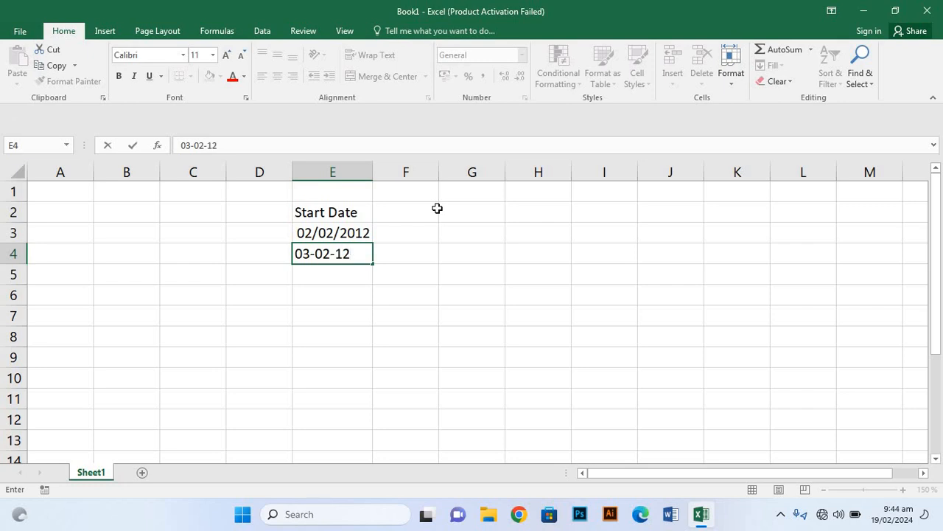
{"action": "key", "text": "Return"}
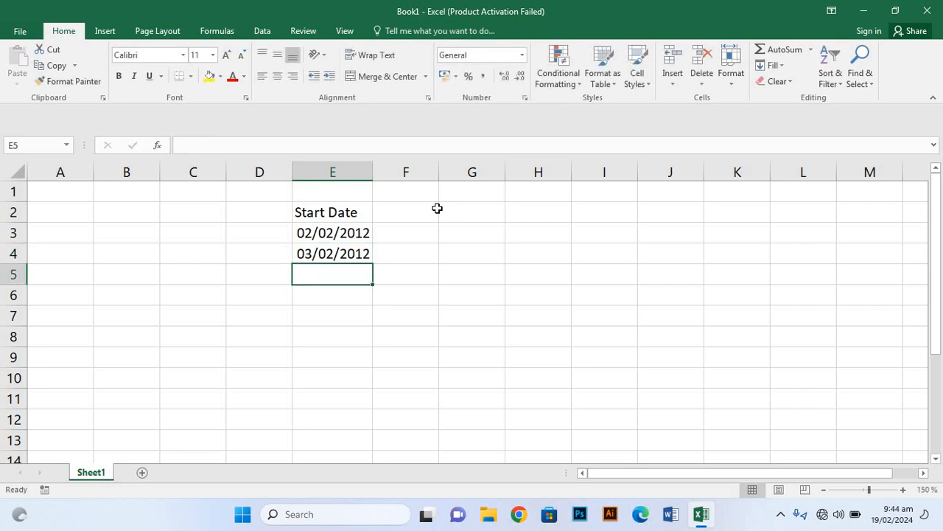
- Enter the start dates 04-05-12 in cell E5 and 05-02-12 in cell E6
{"action": "type", "text": "04-"}
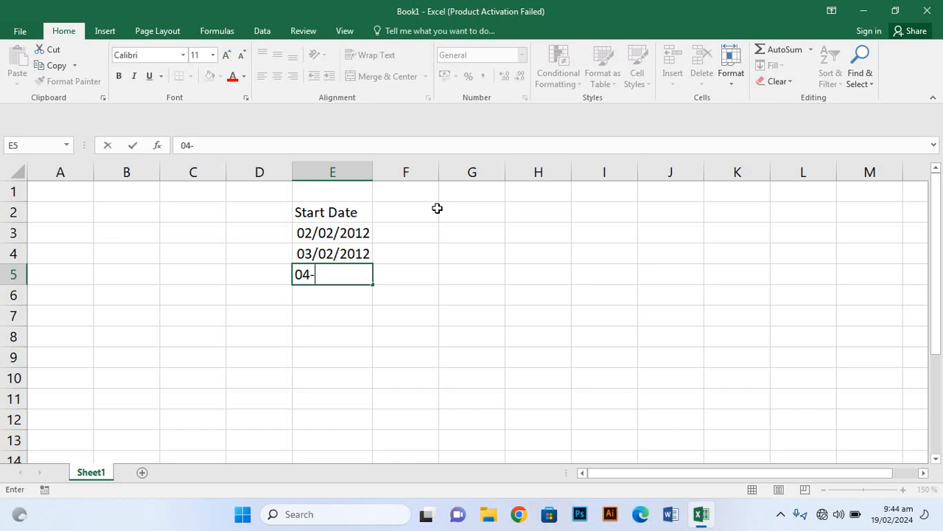
{"action": "type", "text": "05-12"}
{"action": "key", "text": "Return"}
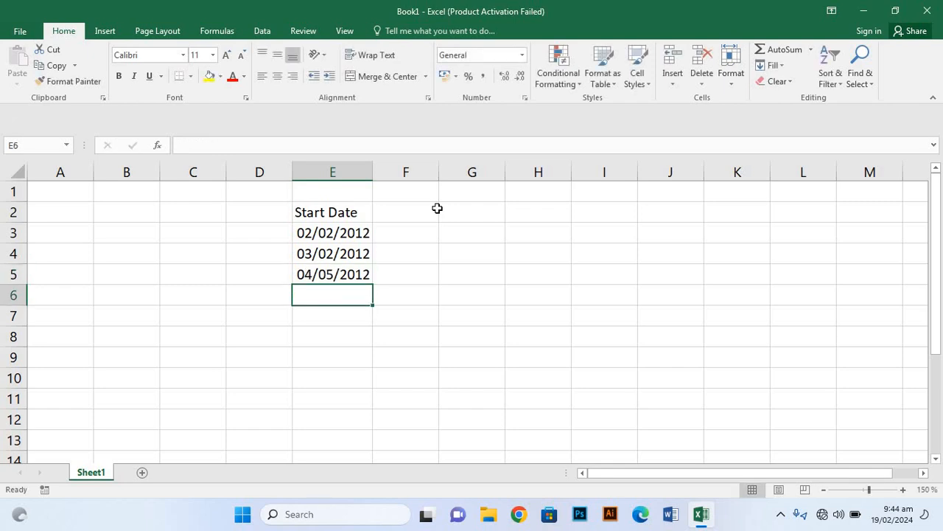
{"action": "type", "text": "05"}
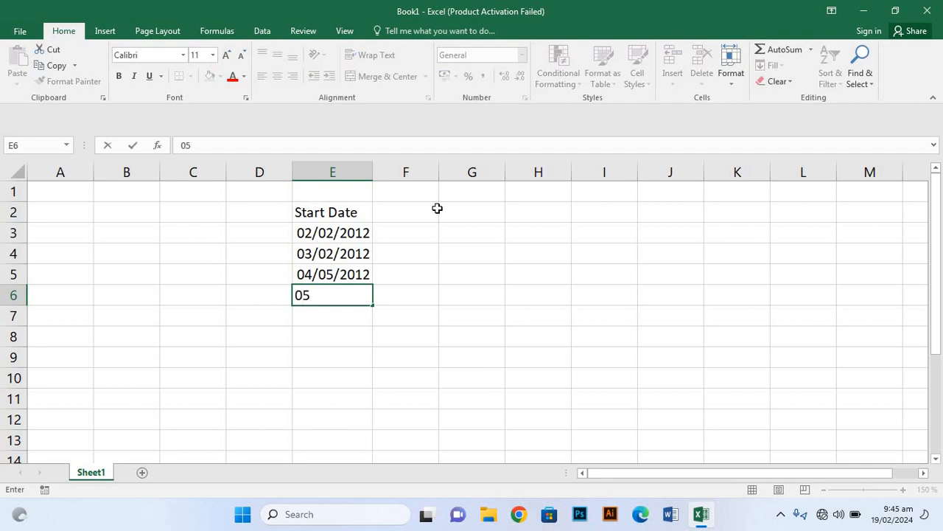
{"action": "type", "text": "-02-12"}
{"action": "key", "text": "Return"}
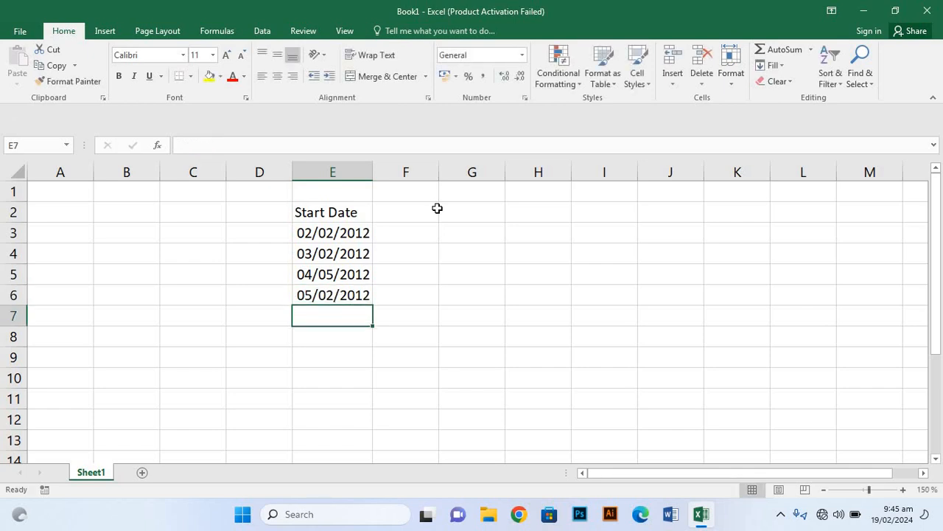
- Enter the start dates 06-06-12 in cell E7 and 07-02-12 in cell E8
{"action": "type", "text": "06-"}
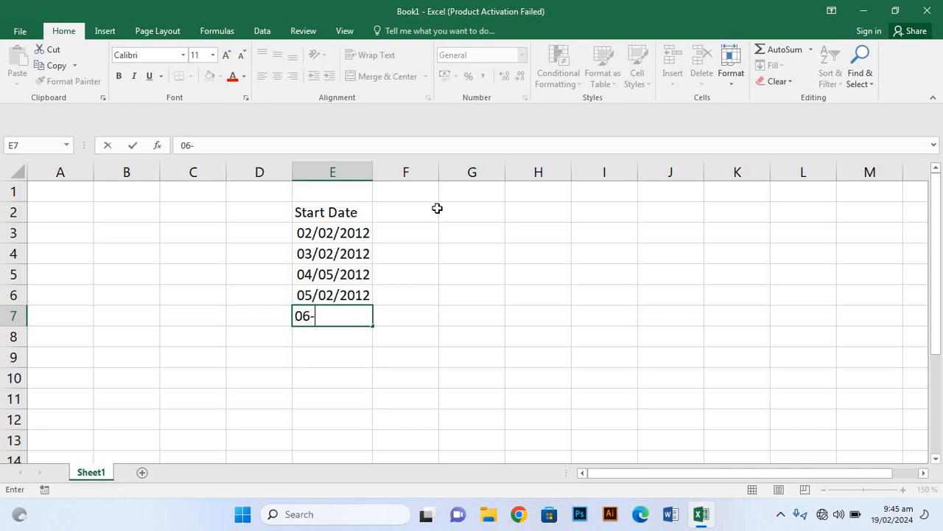
{"action": "type", "text": "06-12"}
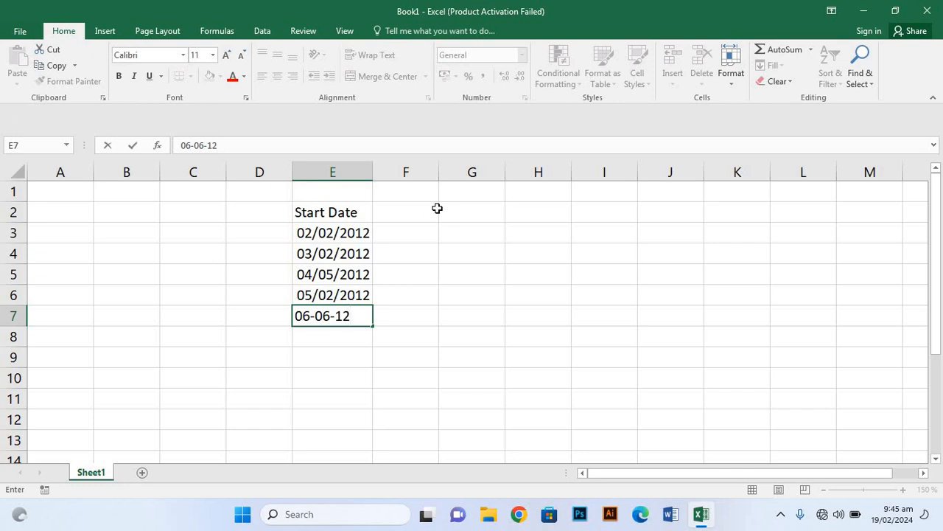
{"action": "key", "text": "Return"}
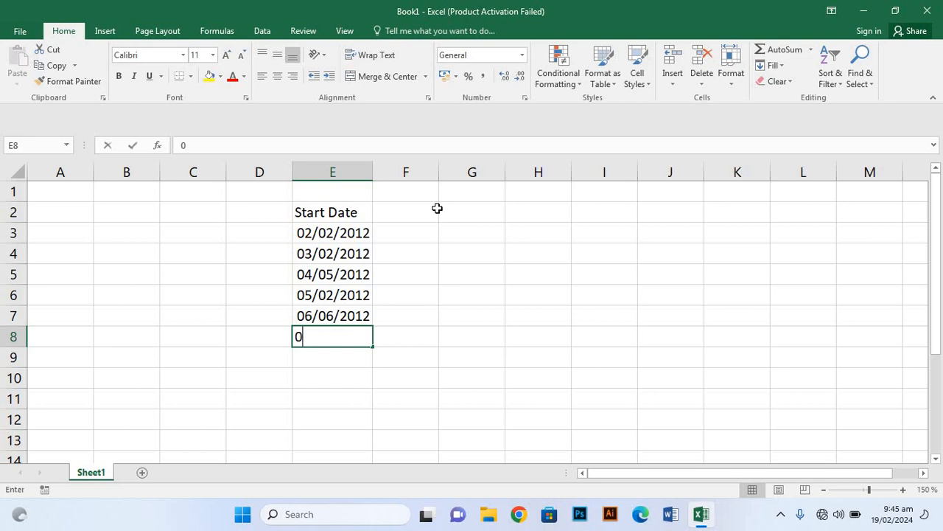
{"action": "type", "text": "07"}
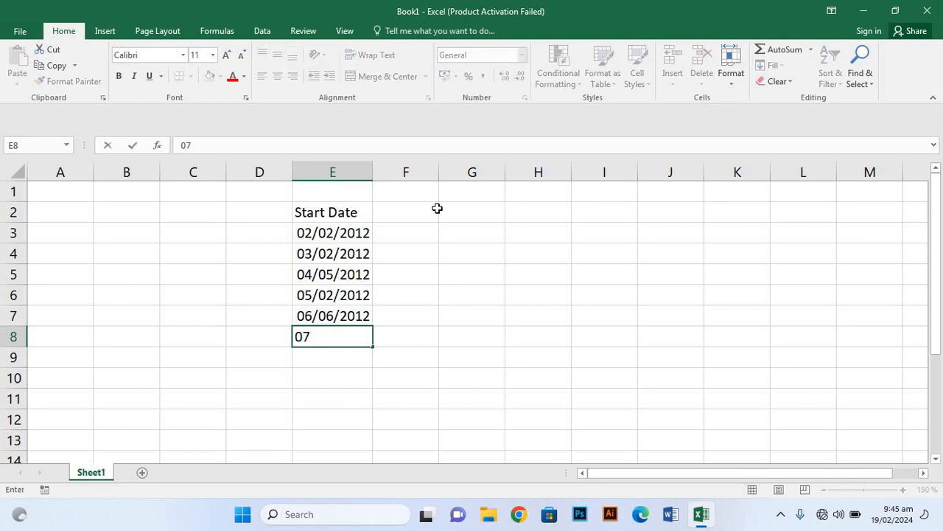
{"action": "type", "text": "-"}
{"action": "type", "text": "02-12"}
{"action": "key", "text": "Return"}
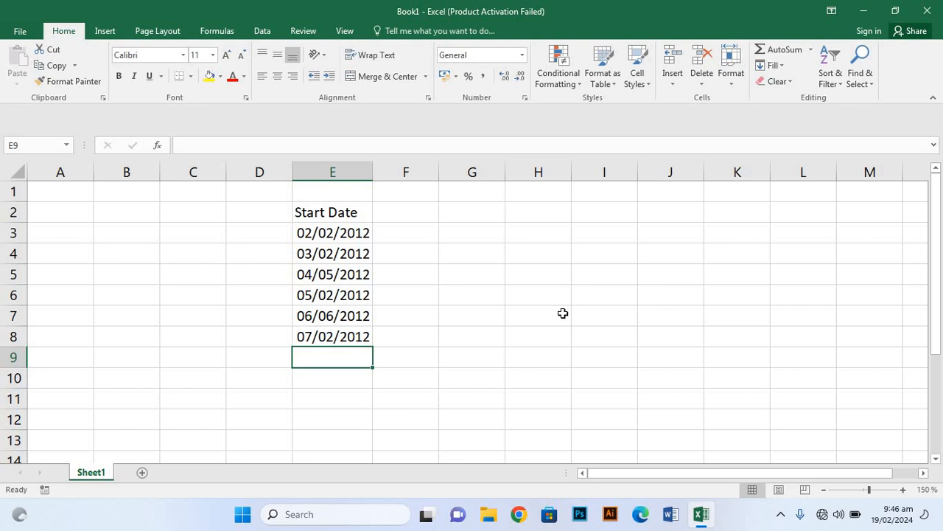
- Enter the last two start dates, 08-05-12 in cell E9 and 09-02-12 in cell E10
{"action": "type", "text": "0"}
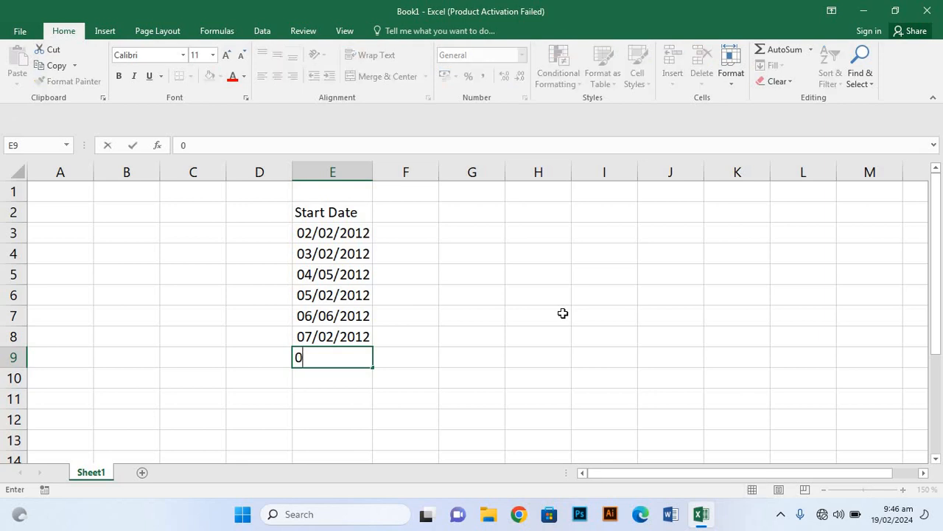
{"action": "type", "text": "8-"}
{"action": "type", "text": "05-12"}
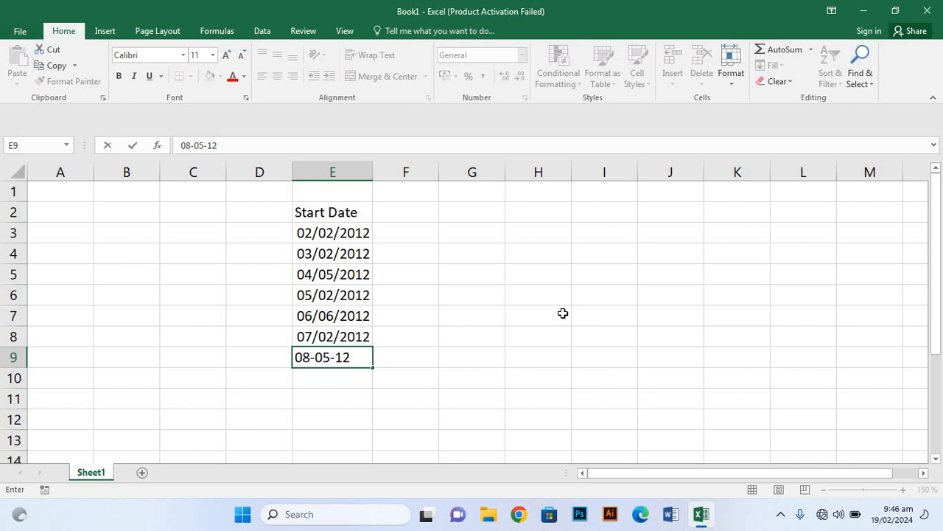
{"action": "key", "text": "Return"}
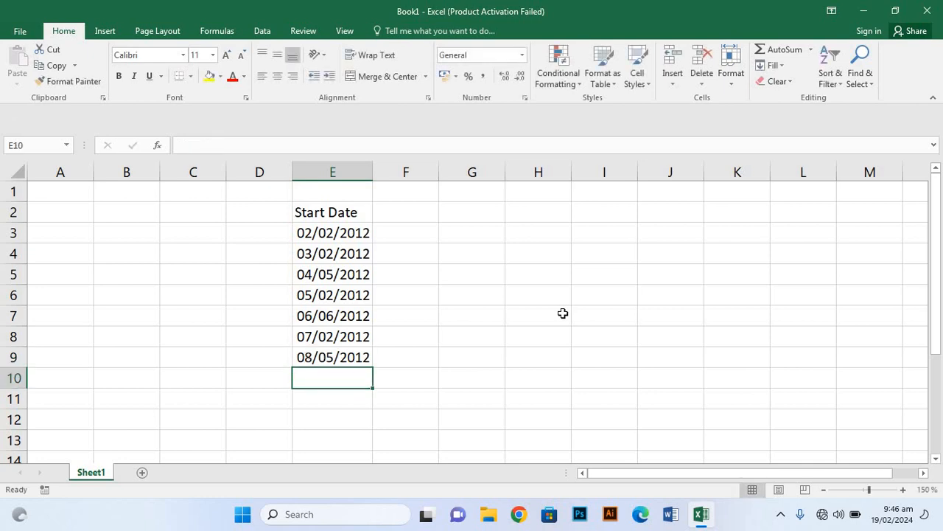
{"action": "type", "text": "0"}
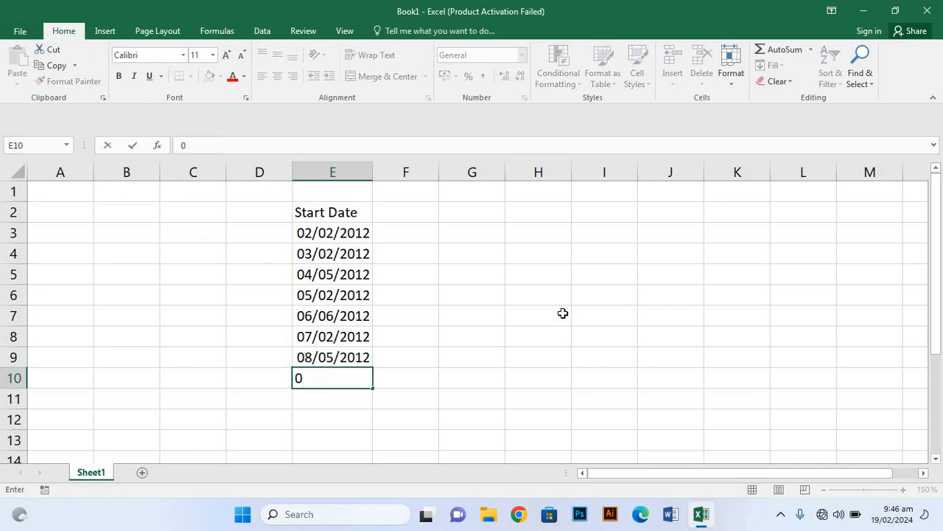
{"action": "type", "text": "9-02-12"}
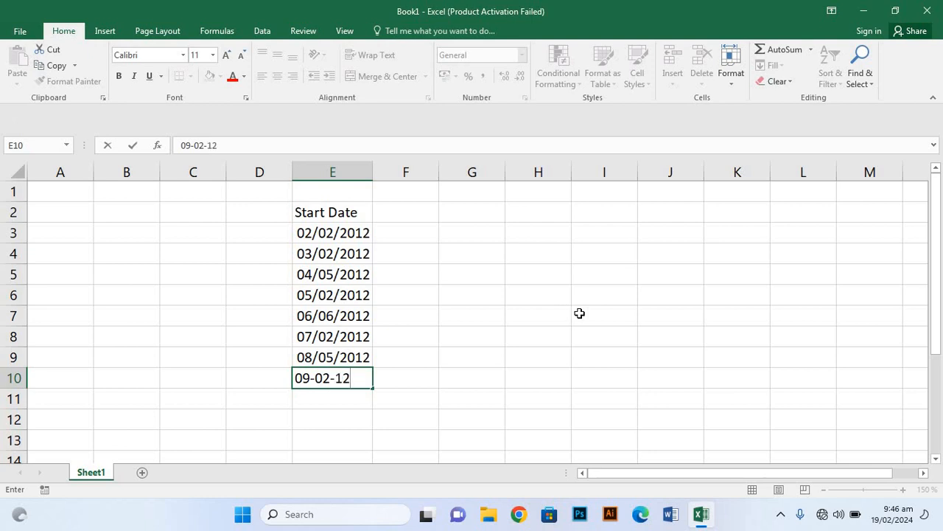
{"action": "left_click", "coordinate": [399, 214]}
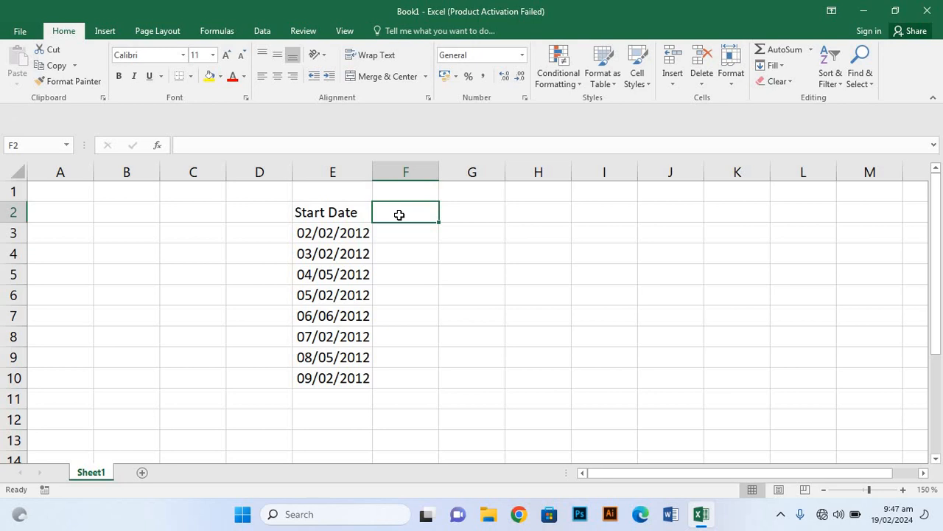
- Enter the column heading "End Date" in cell F2
{"action": "double_click", "coordinate": [398, 215]}
{"action": "type", "text": "nd"}
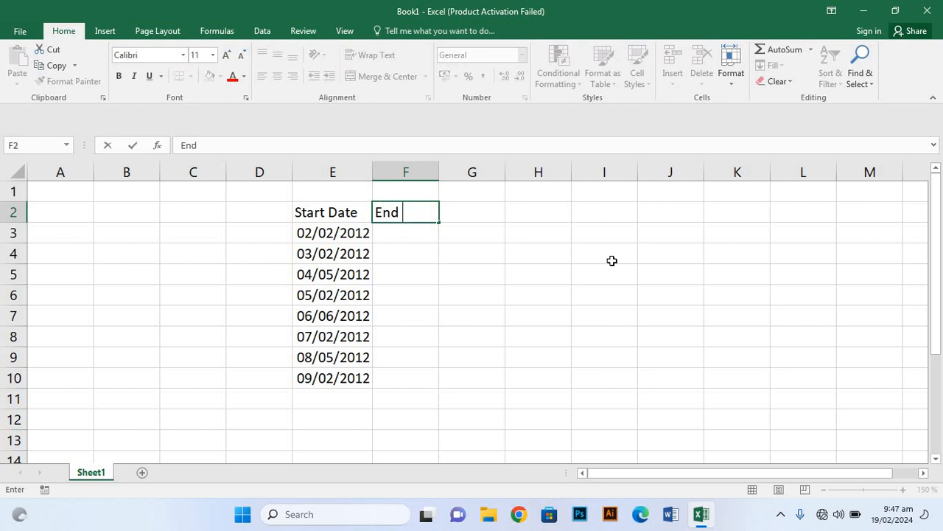
{"action": "type", "text": " Dar"}
{"action": "key", "text": "BackSpace"}
{"action": "type", "text": "tr"}
{"action": "key", "text": "BackSpace"}
{"action": "type", "text": "e"}
{"action": "key", "text": "Return"}
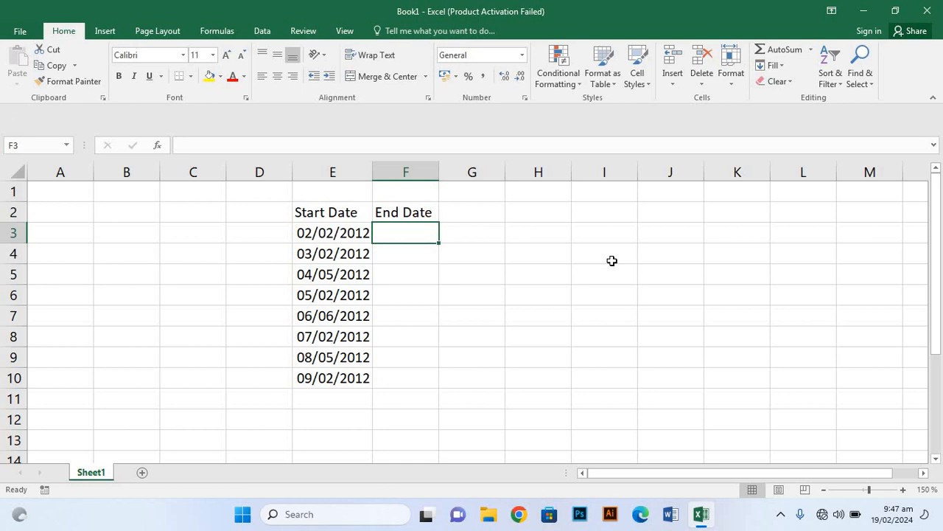
- Enter the first two end dates, 02-03-12 in cell F3 and 15-02-12 in cell F4
{"action": "type", "text": "02"}
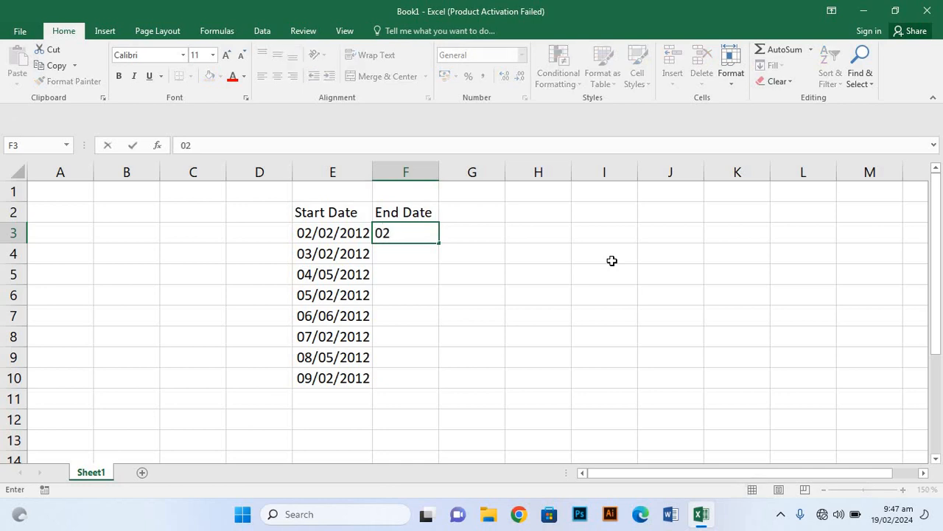
{"action": "type", "text": "-03-12"}
{"action": "key", "text": "Return"}
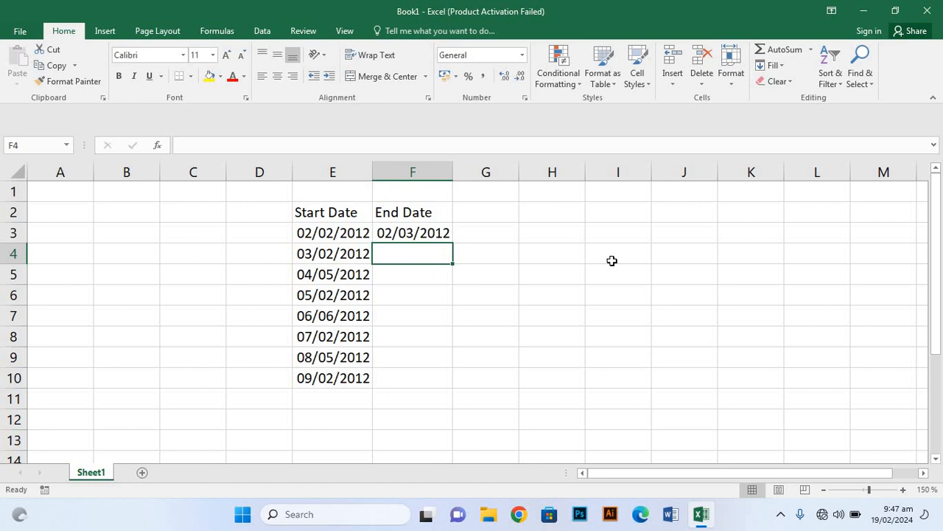
{"action": "type", "text": "15-"}
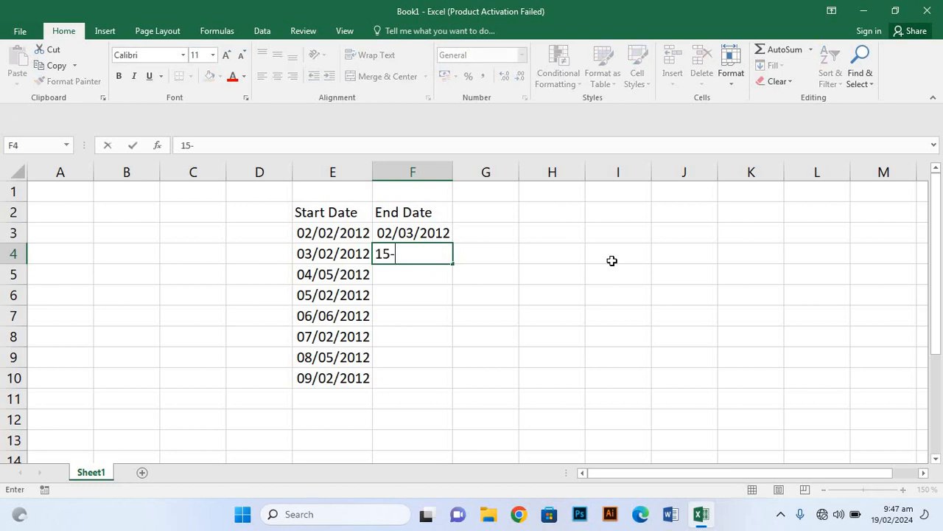
{"action": "type", "text": "02-12"}
{"action": "key", "text": "Return"}
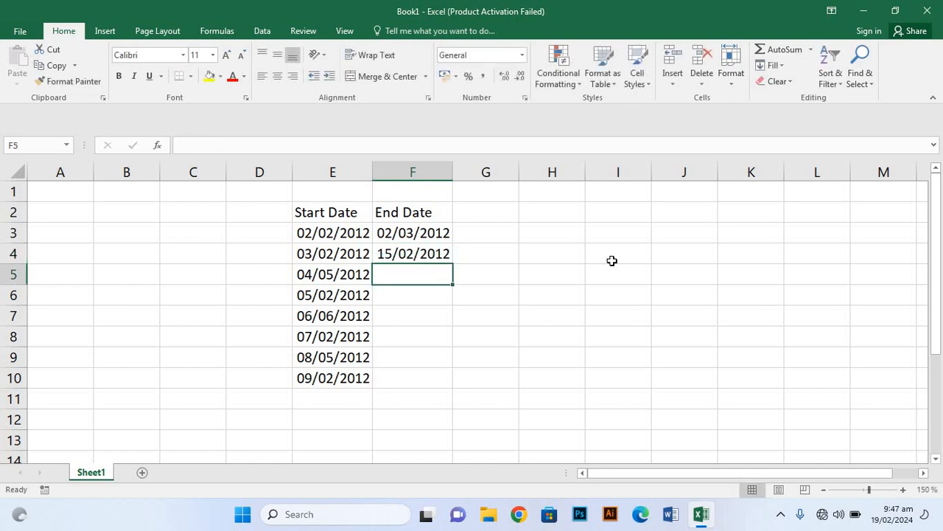
- Enter the end date 21-01-15 in cell F5
{"action": "type", "text": "21-"}
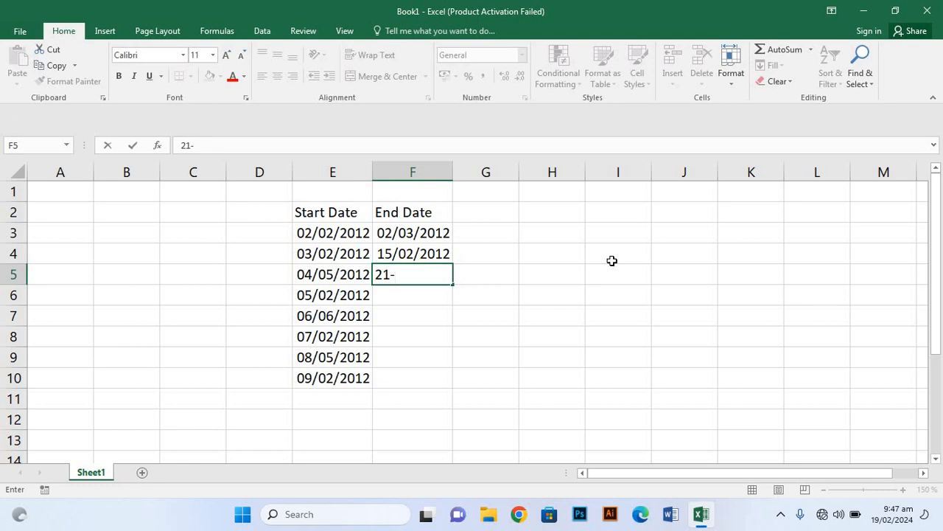
{"action": "type", "text": "01-12"}
{"action": "key", "text": "BackSpace"}
{"action": "type", "text": "5"}
{"action": "key", "text": "Return"}
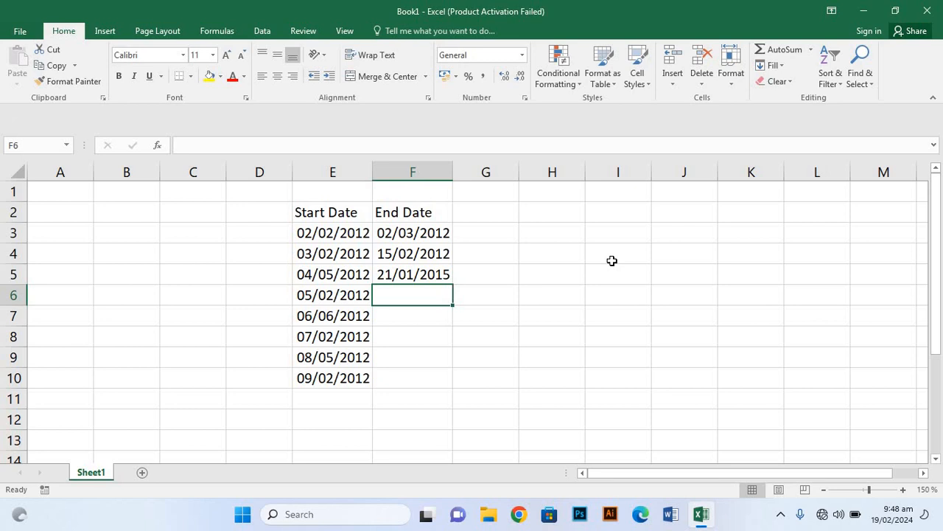
- Replace the end date in cell F5 with 21-01-12
{"action": "key", "text": "Up"}
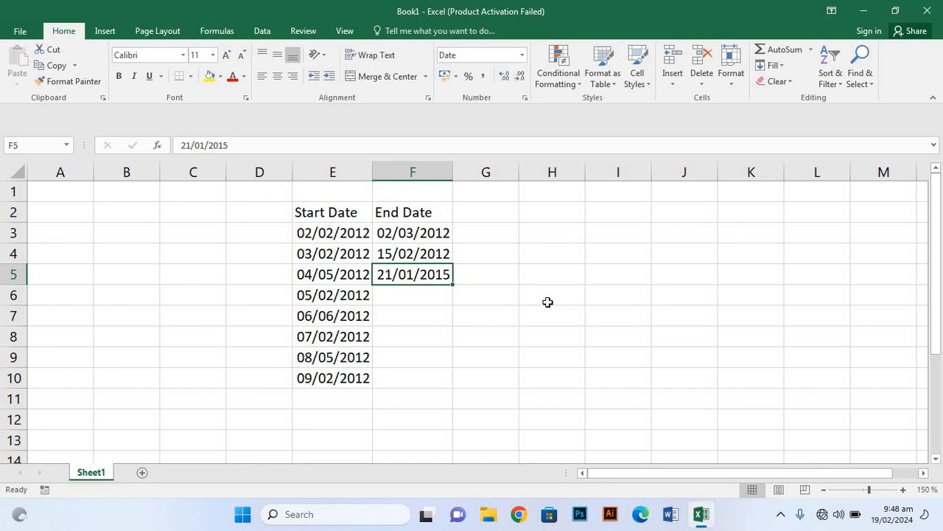
{"action": "type", "text": "2"}
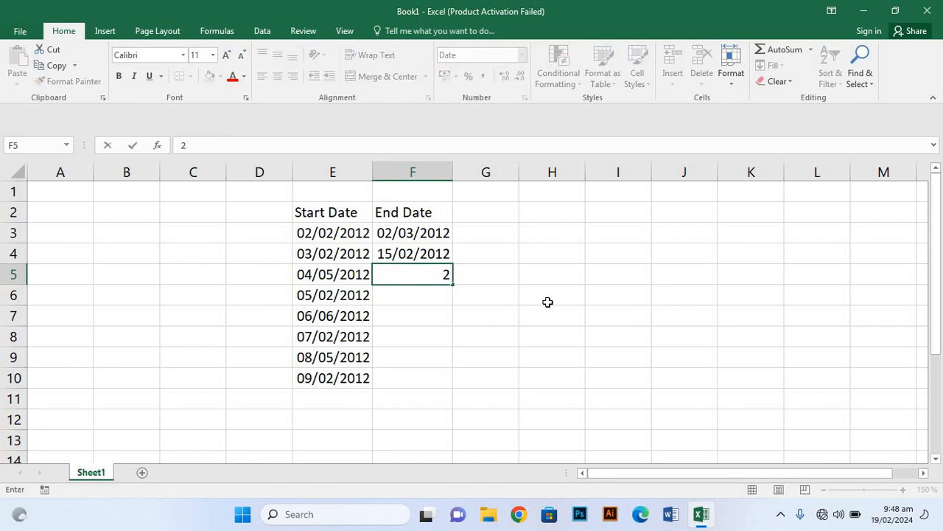
{"action": "type", "text": "1"}
{"action": "key", "text": "BackSpace"}
{"action": "key", "text": "BackSpace"}
{"action": "left_click", "coordinate": [388, 272]}
{"action": "left_click", "coordinate": [401, 304]}
{"action": "left_click", "coordinate": [400, 277]}
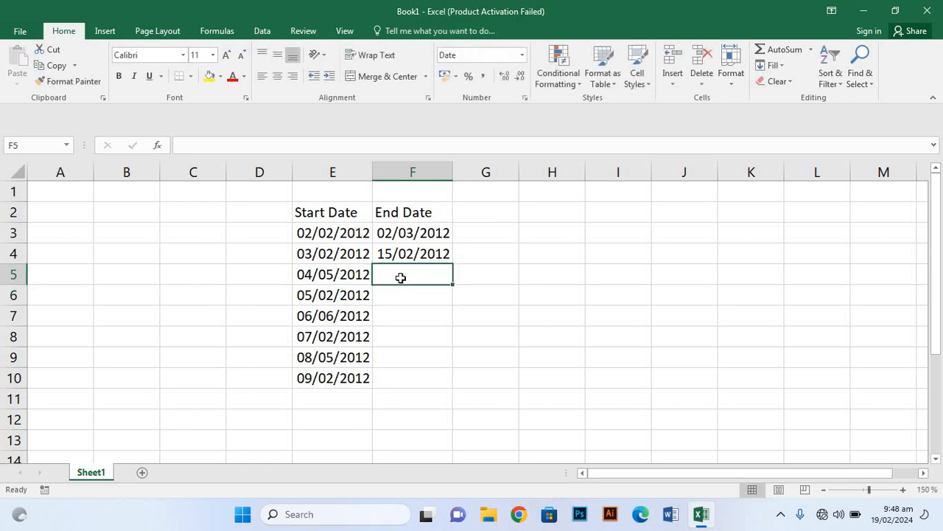
{"action": "double_click", "coordinate": [400, 277]}
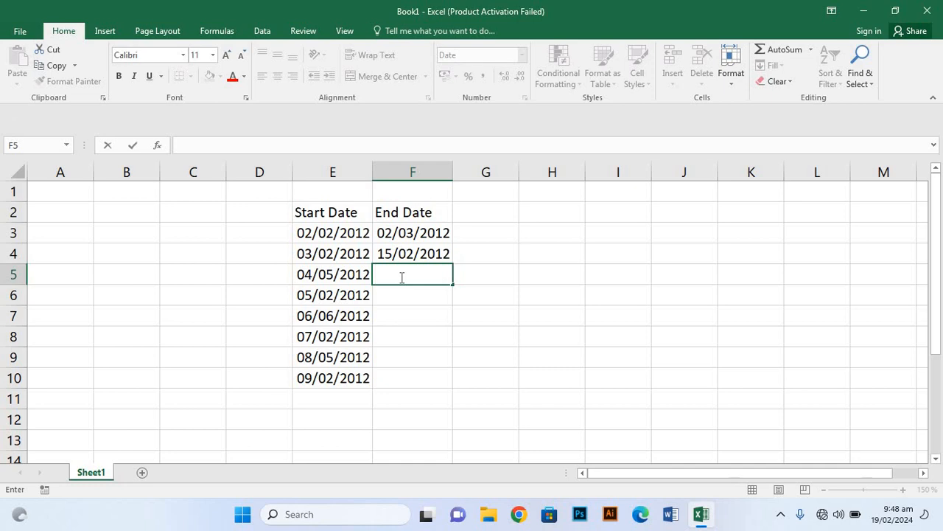
{"action": "type", "text": "21-01-12"}
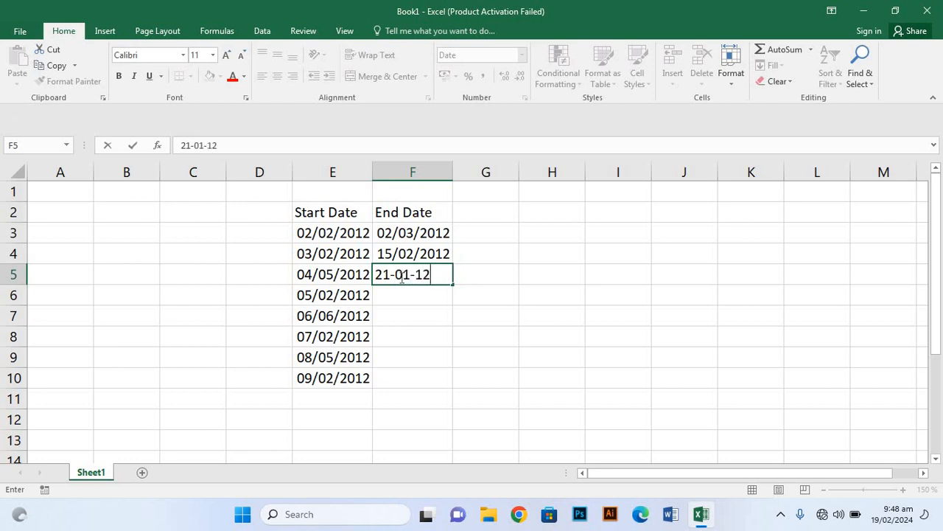
{"action": "key", "text": "Return"}
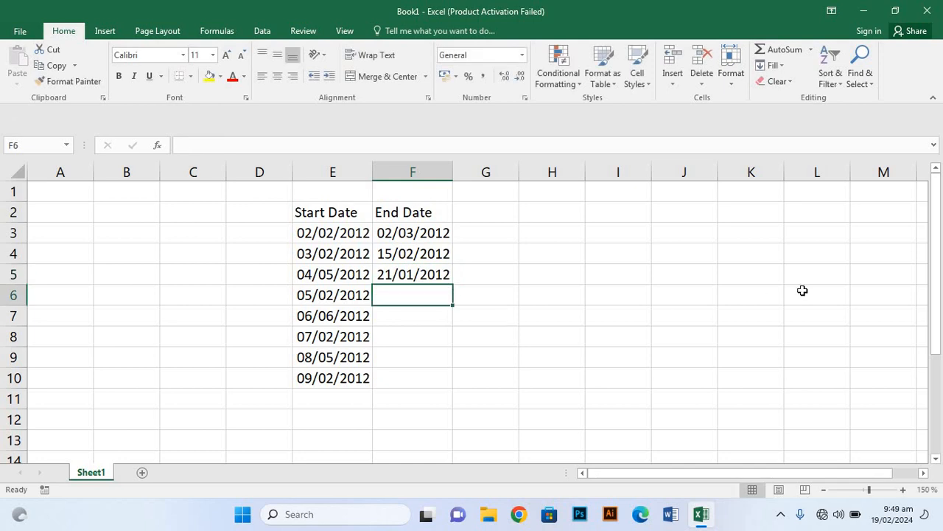
- Enter the end dates 28-12-13 in cell F6 and 03-12-12 in cell F7
{"action": "type", "text": "2"}
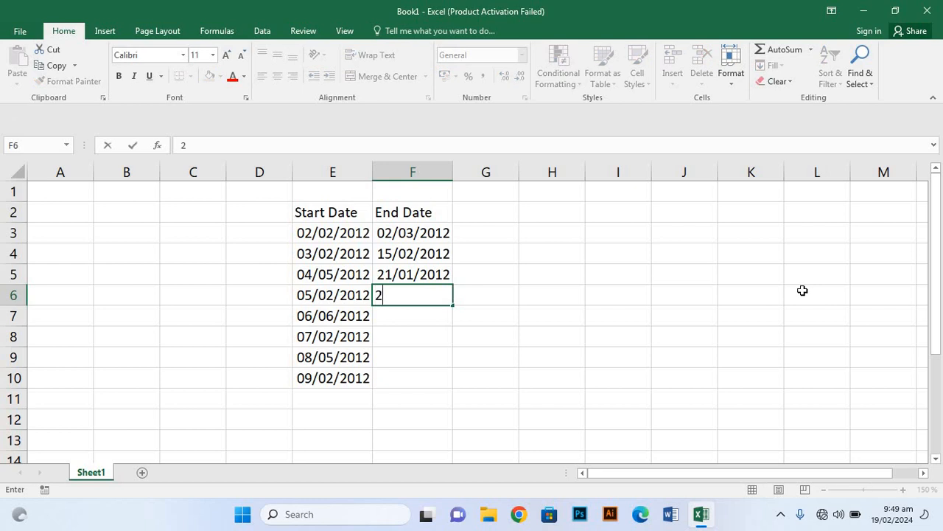
{"action": "type", "text": "8-12-"}
{"action": "type", "text": "13"}
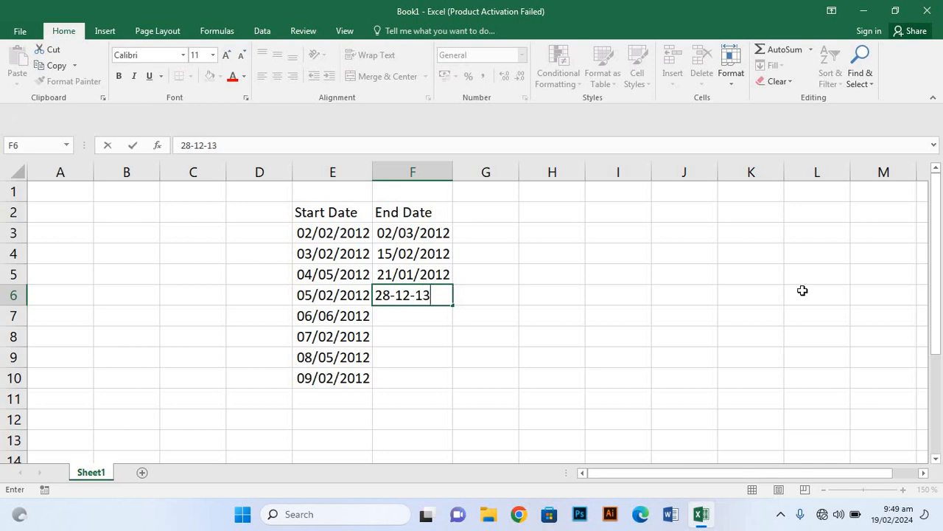
{"action": "key", "text": "Return"}
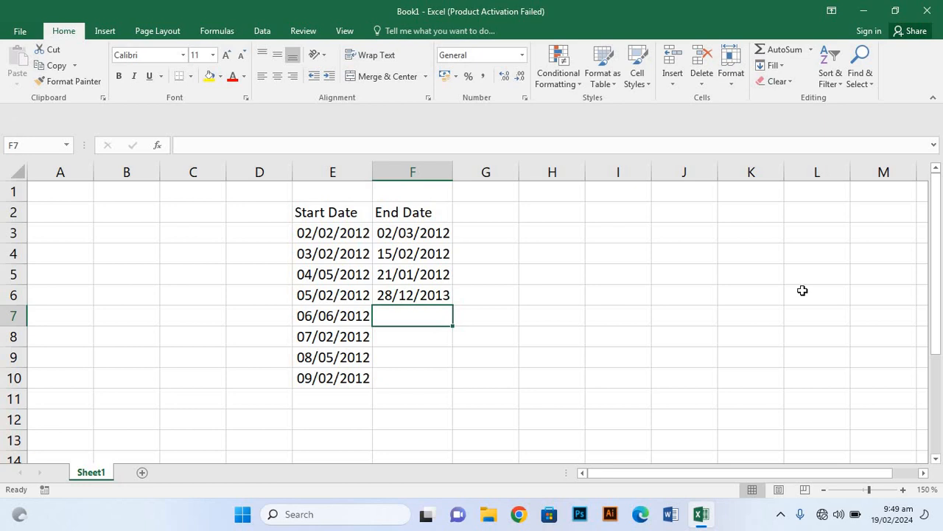
{"action": "type", "text": "03-"}
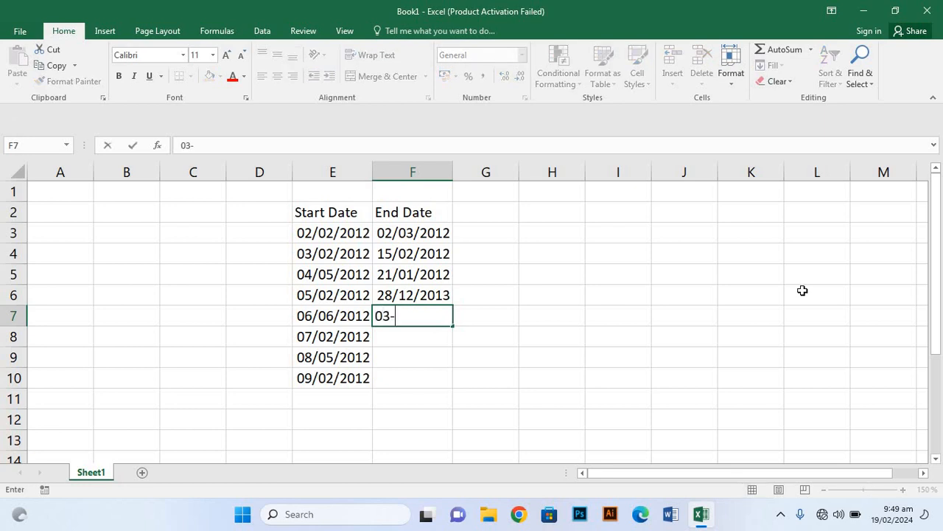
{"action": "type", "text": "12-12"}
{"action": "key", "text": "Return"}
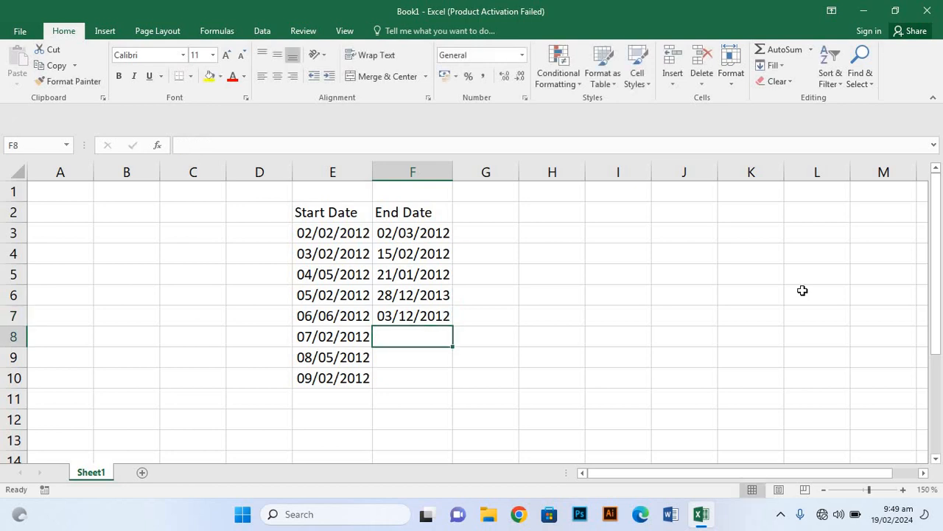
- Enter the remaining end dates 08-11-12, 14-10-12 and 20-09-12 in cells F8 to F10
{"action": "type", "text": "0"}
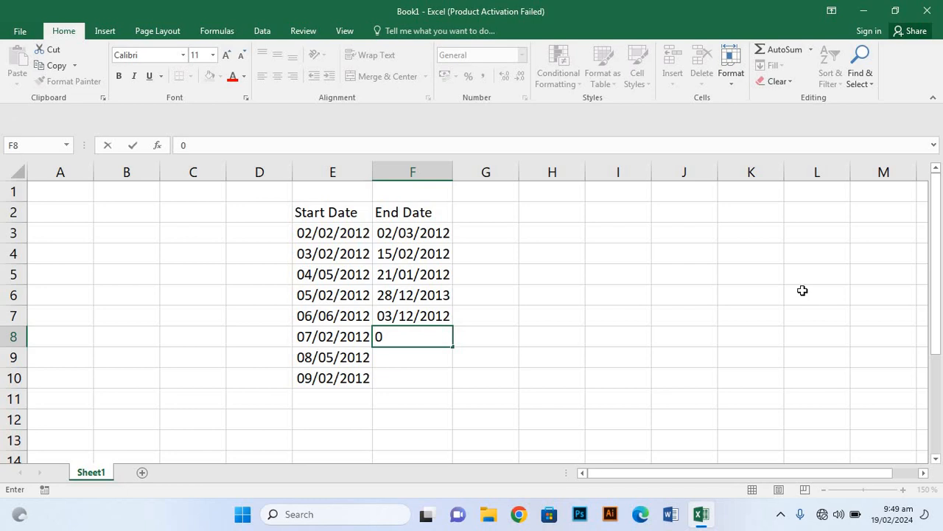
{"action": "type", "text": "8-11-12"}
{"action": "key", "text": "Return"}
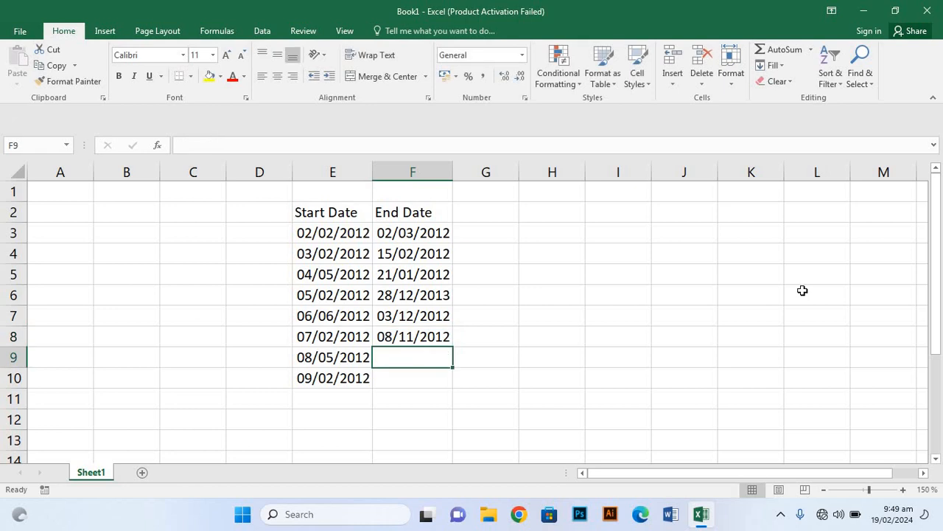
{"action": "type", "text": "1"}
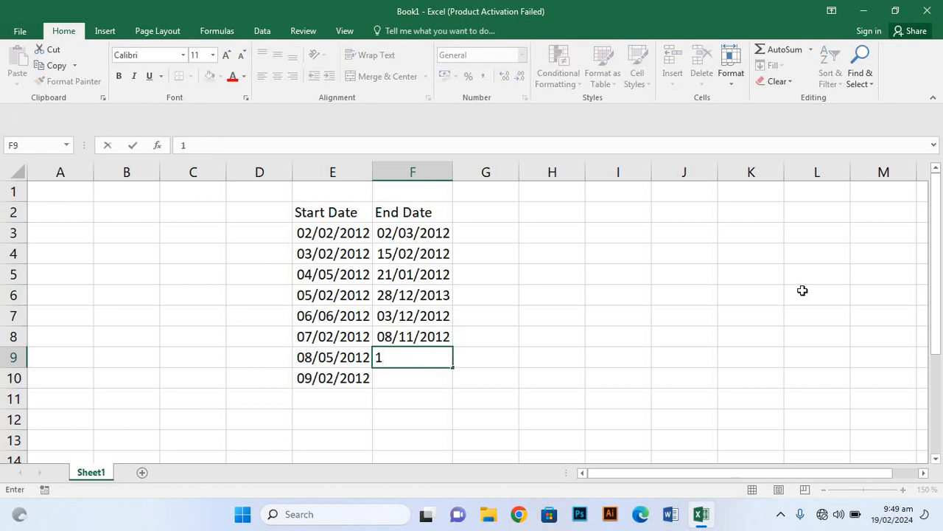
{"action": "type", "text": "4-10-12"}
{"action": "key", "text": "Return"}
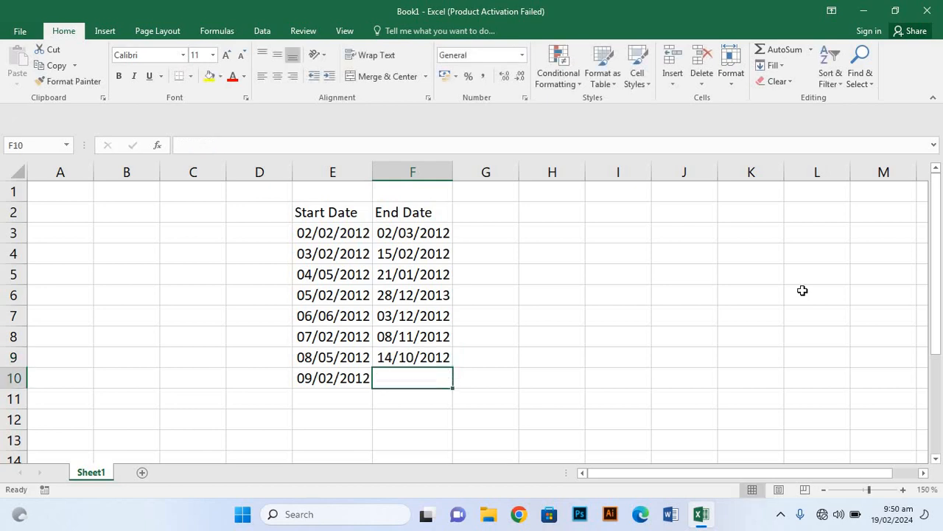
{"action": "type", "text": "20-"}
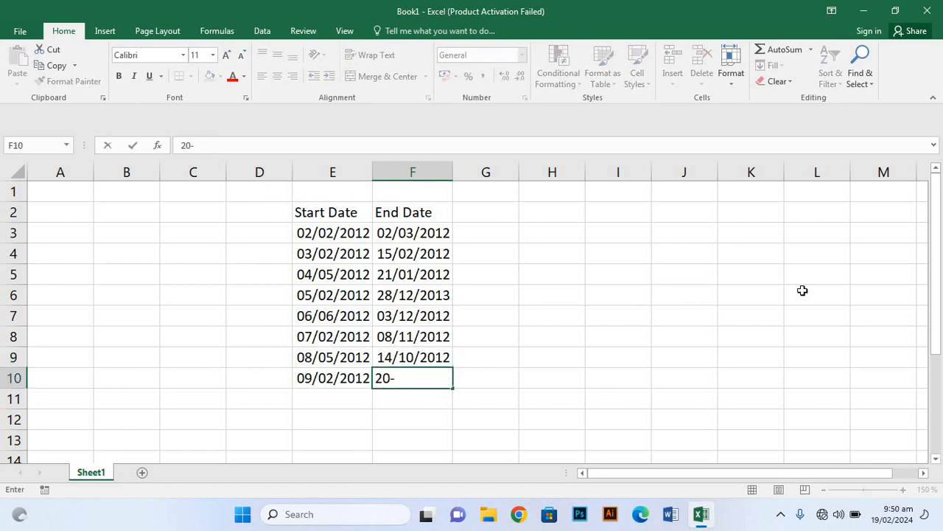
{"action": "type", "text": "09-12"}
- Enter the column heading "No of Days" in cell G2 and widen column G to fit it
{"action": "left_click", "coordinate": [488, 211]}
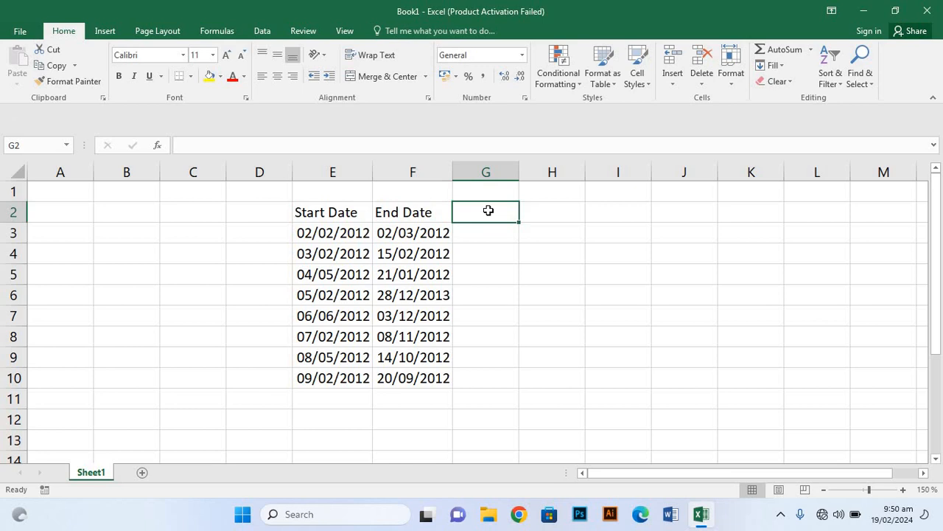
{"action": "type", "text": "No"}
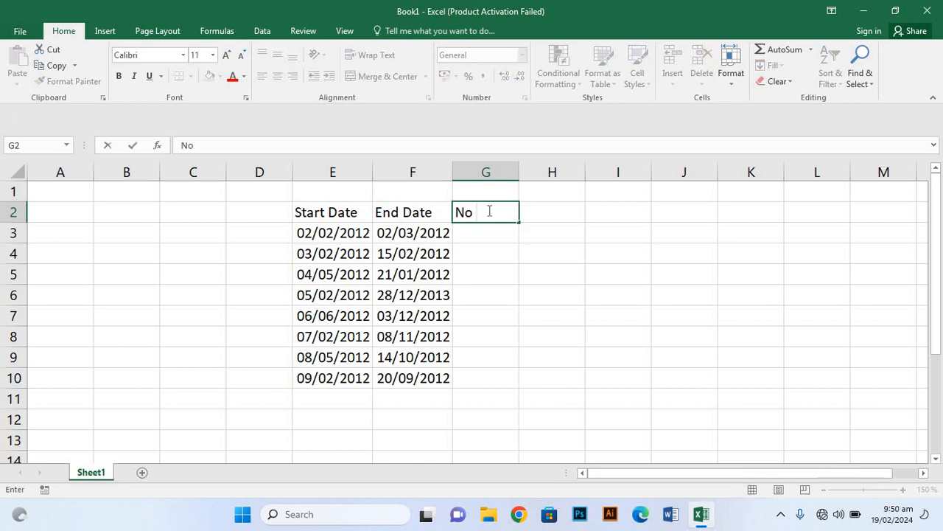
{"action": "type", "text": " of"}
{"action": "type", "text": "Dat"}
{"action": "key", "text": "BackSpace"}
{"action": "type", "text": "ye"}
{"action": "key", "text": "BackSpace"}
{"action": "type", "text": "d"}
{"action": "key", "text": "BackSpace"}
{"action": "type", "text": "s"}
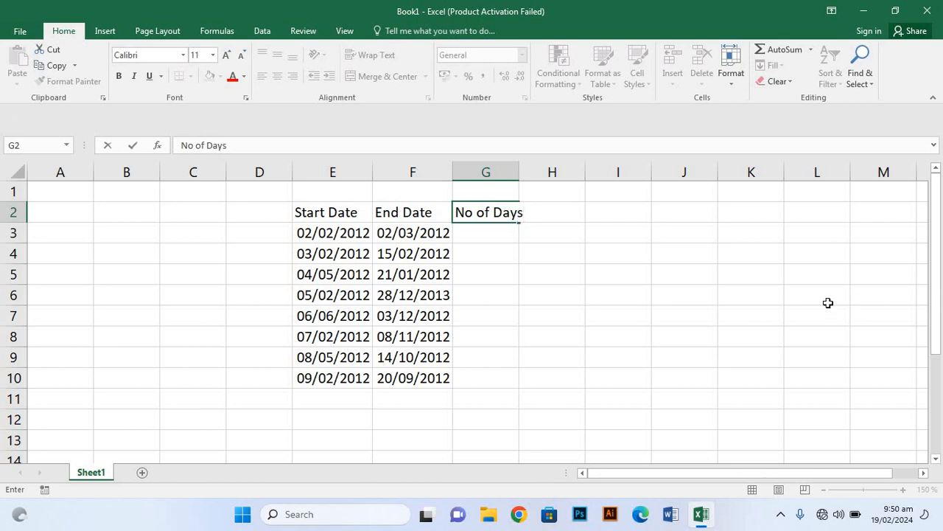
{"action": "left_click", "coordinate": [487, 260]}
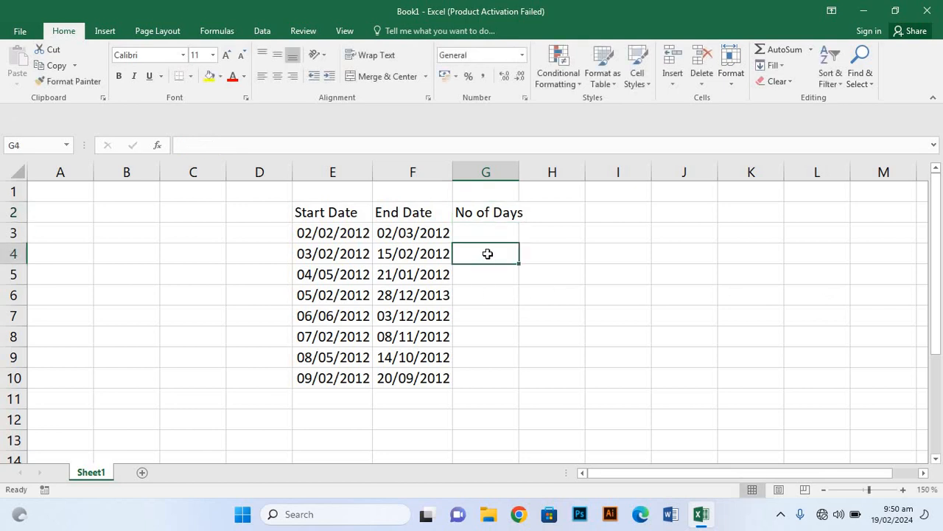
{"action": "left_click_drag", "start_coordinate": [521, 164], "coordinate": [531, 164]}
{"action": "left_click", "coordinate": [502, 213]}
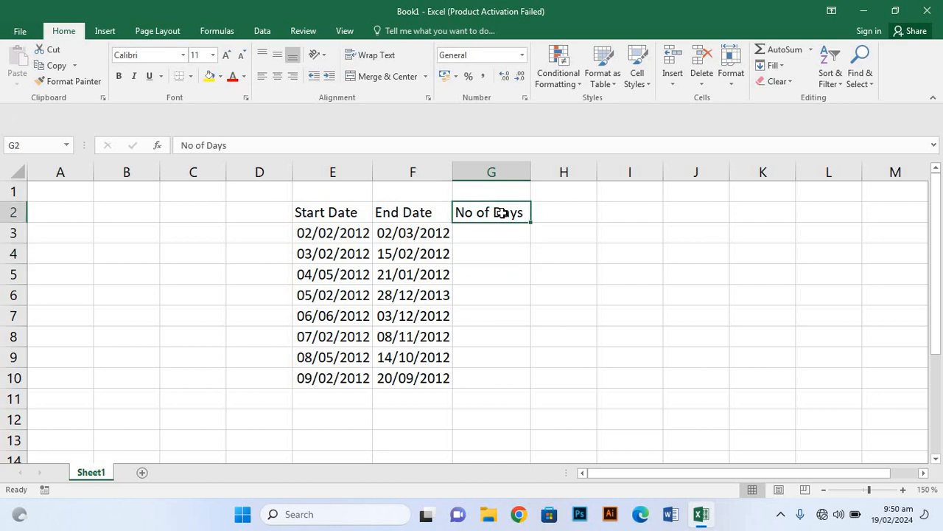
- Centre the contents of the whole table, E2:G10, horizontally
{"action": "left_click", "coordinate": [332, 212]}
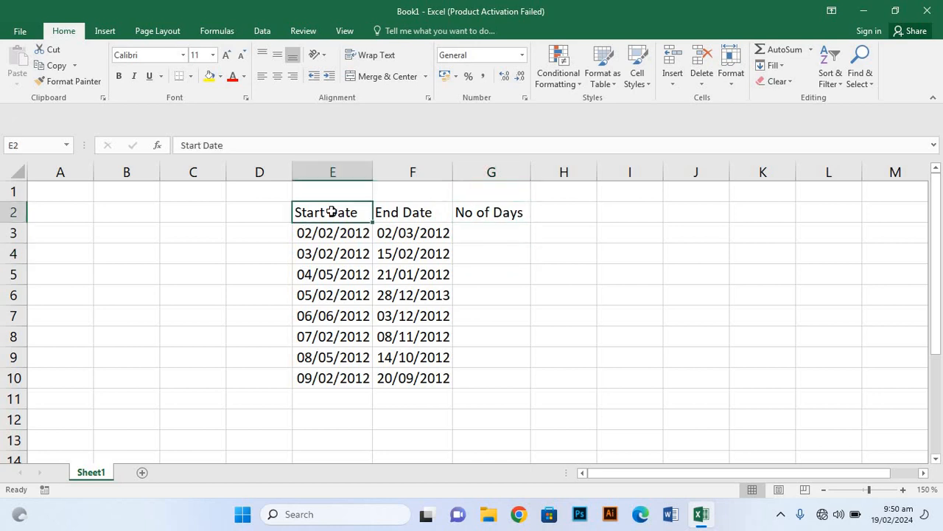
{"action": "key", "text": "ctrl+a"}
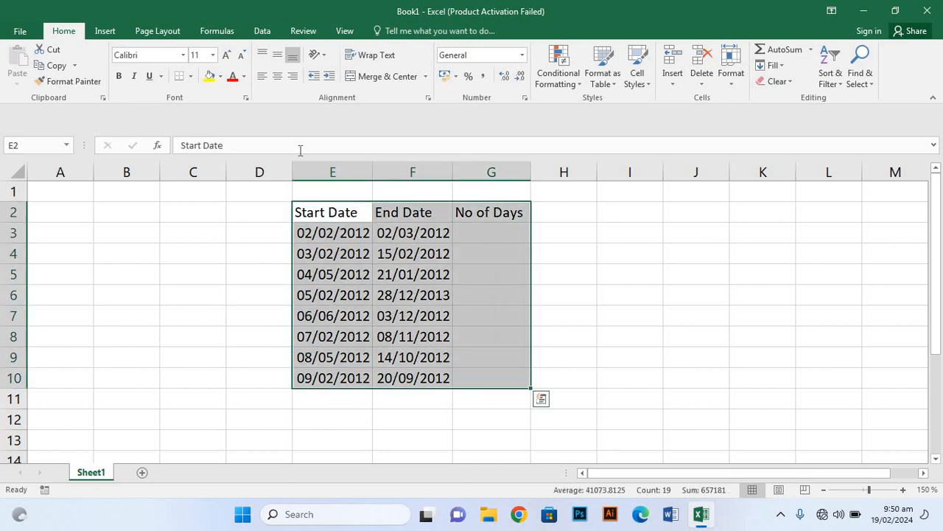
{"action": "left_click", "coordinate": [277, 77]}
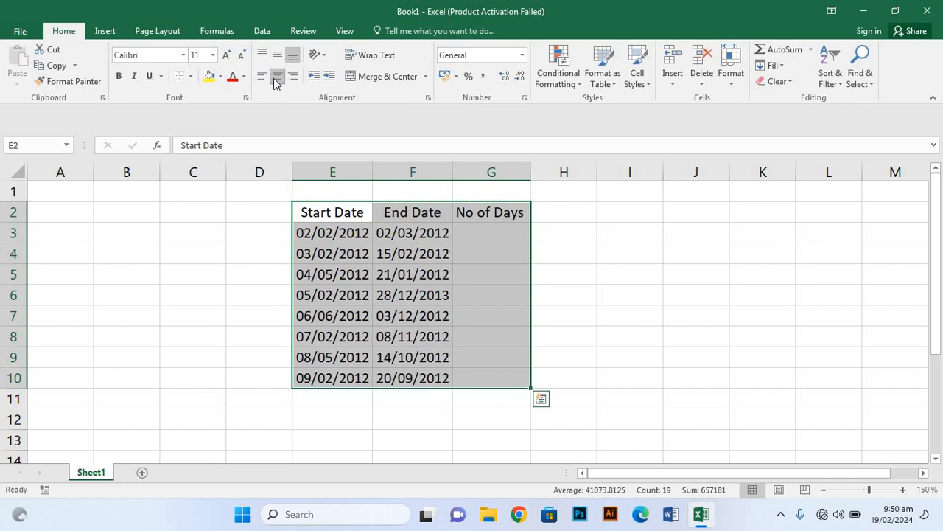
{"action": "left_click", "coordinate": [613, 239]}
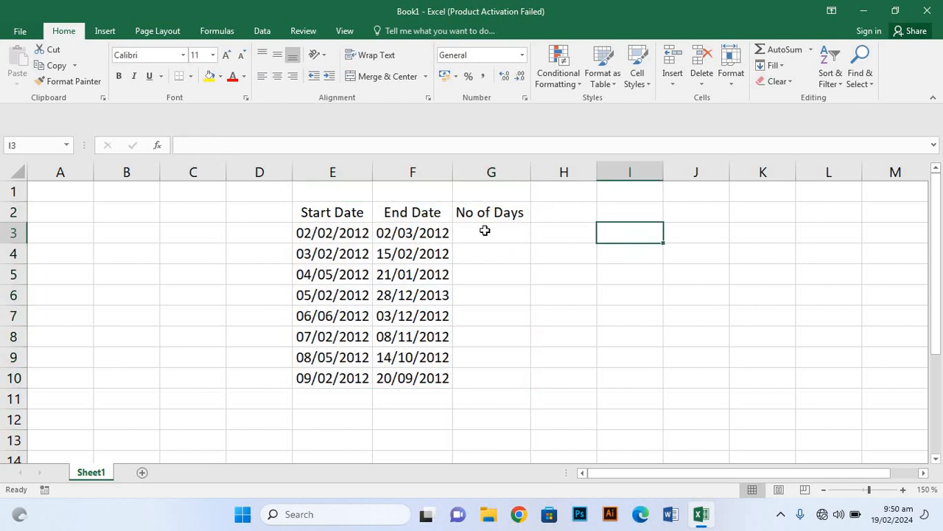
{"action": "left_click", "coordinate": [485, 230]}
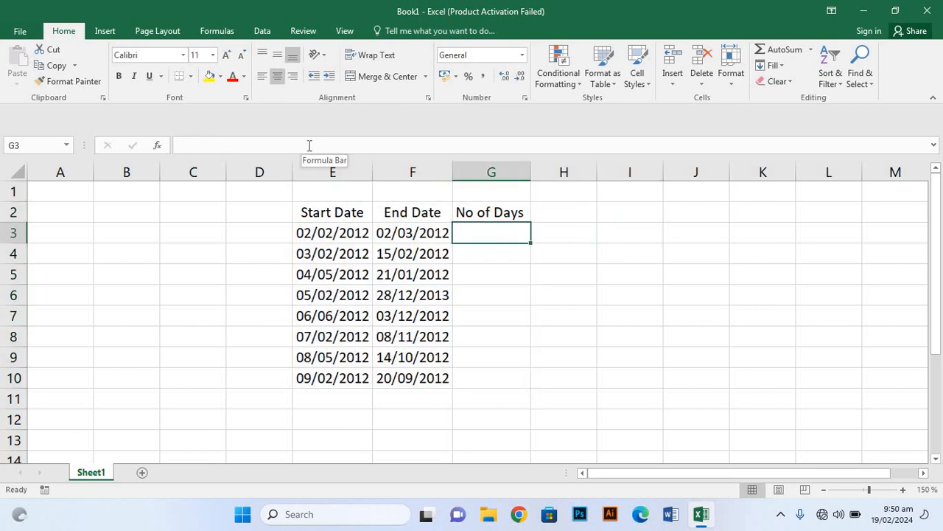
{"action": "left_click", "coordinate": [309, 145]}
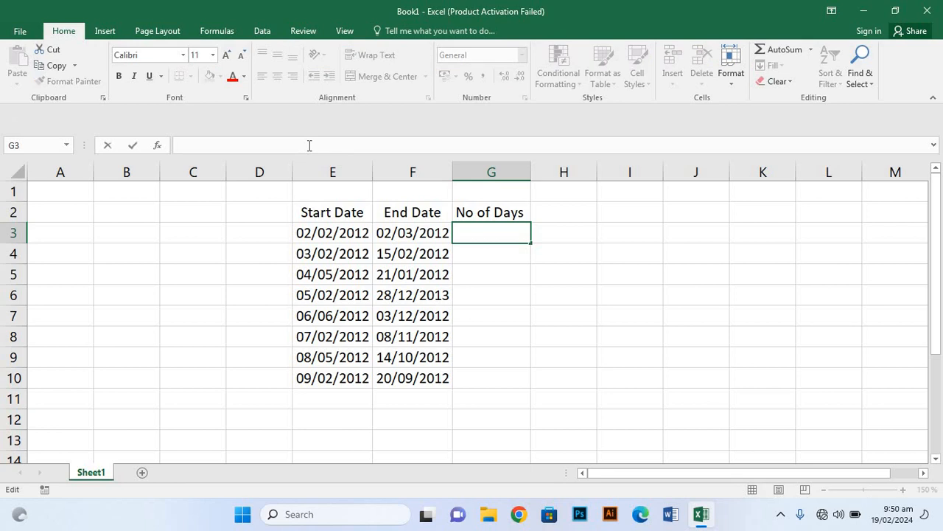
{"action": "left_click", "coordinate": [494, 274]}
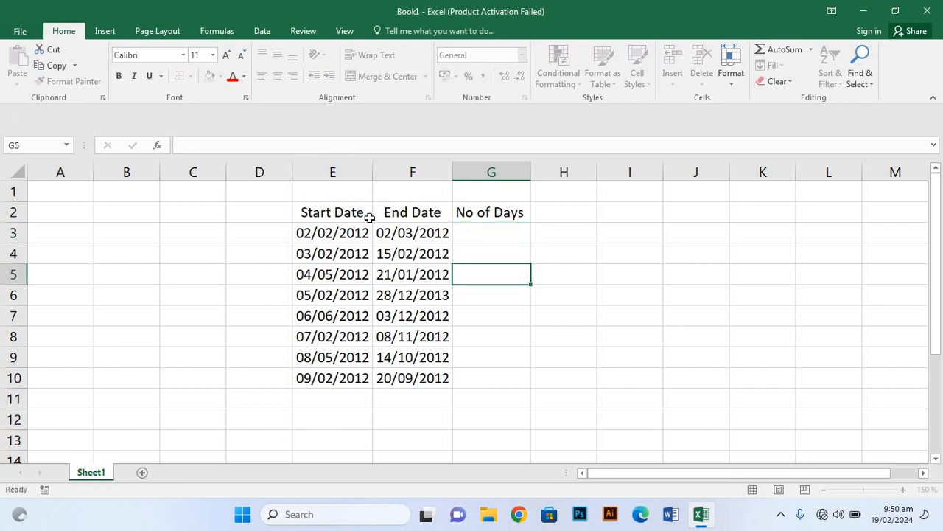
- Fill the Start Date and End Date heading cells, E2 and F2, with orange from the standard colour palette
{"action": "left_click", "coordinate": [335, 213]}
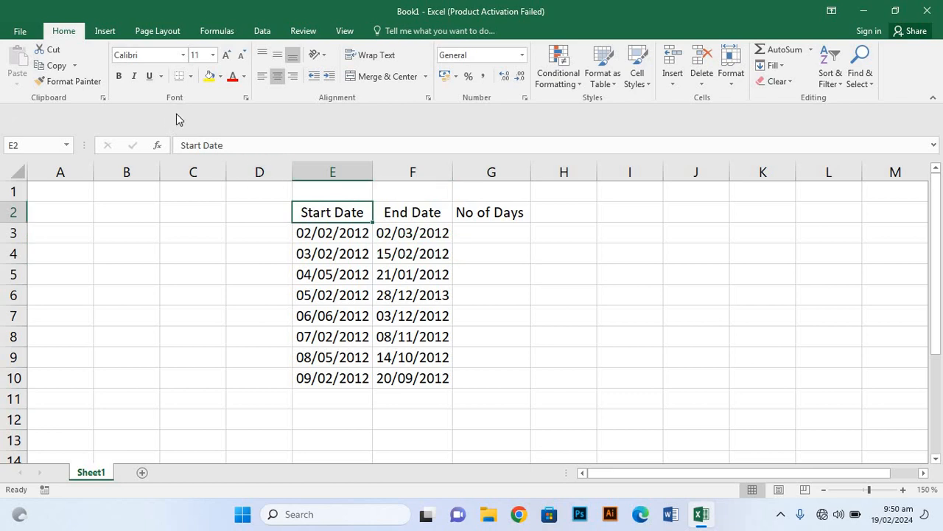
{"action": "left_click", "coordinate": [220, 80]}
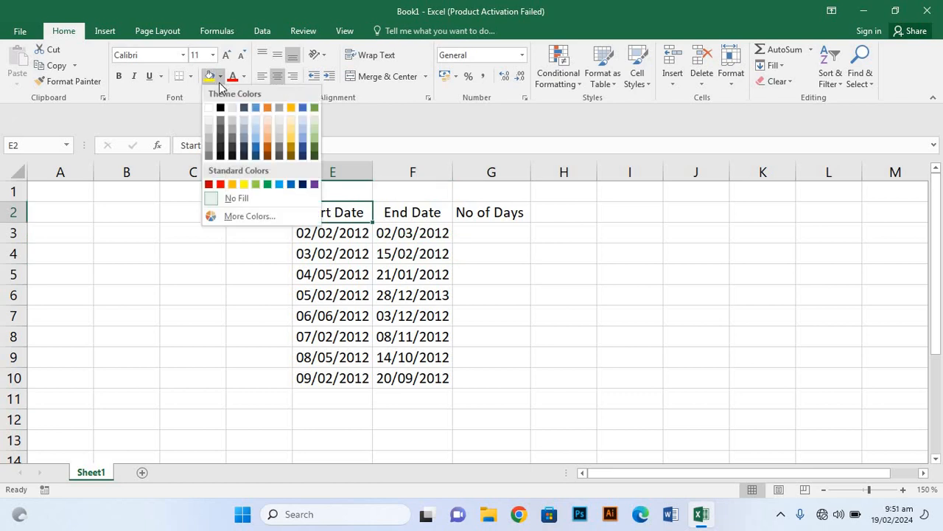
{"action": "left_click", "coordinate": [249, 216]}
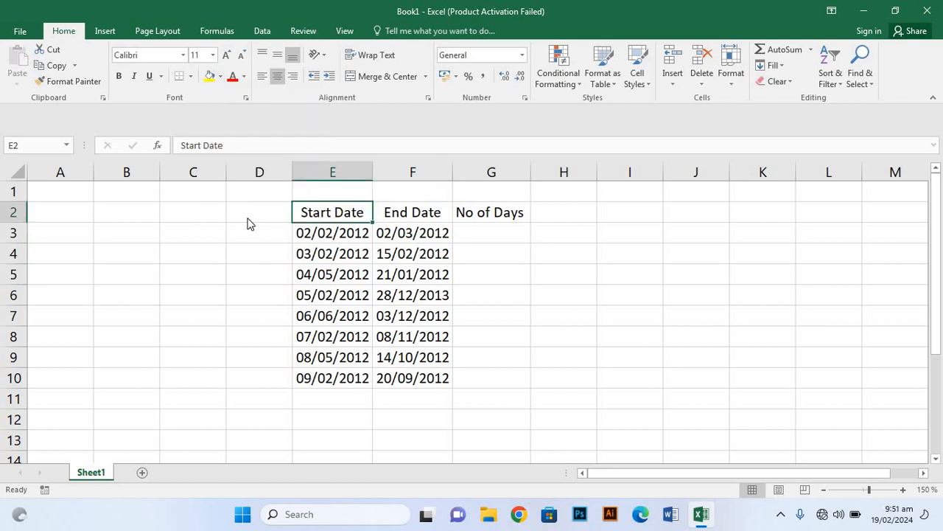
{"action": "left_click", "coordinate": [431, 231]}
{"action": "left_click", "coordinate": [419, 255]}
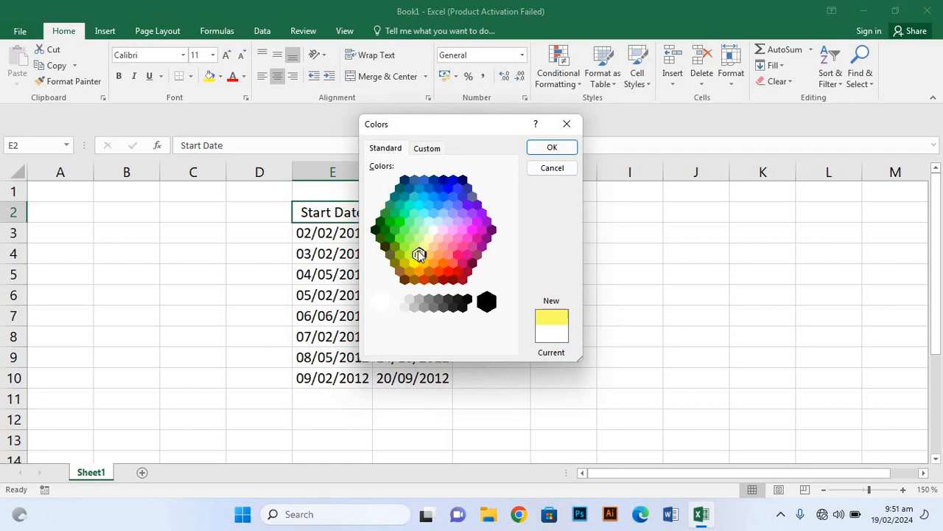
{"action": "left_click", "coordinate": [414, 263]}
{"action": "left_click", "coordinate": [418, 271]}
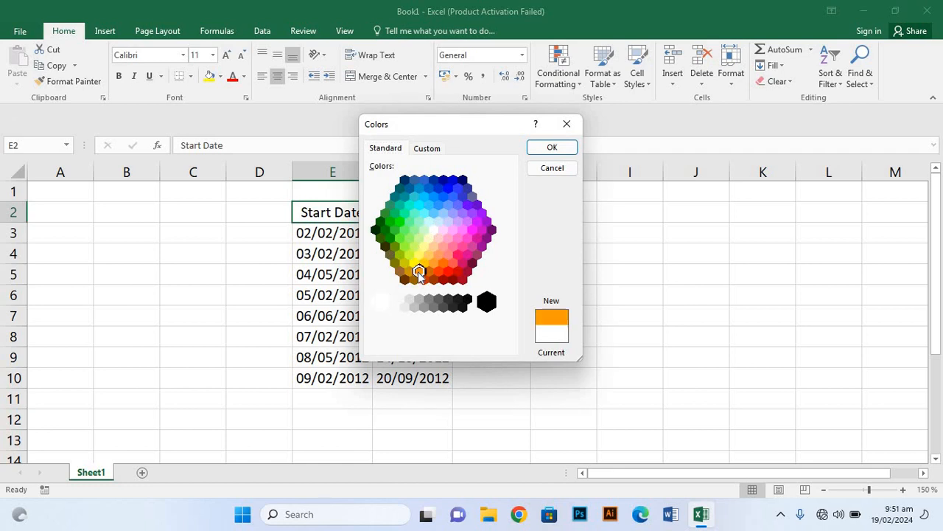
{"action": "left_click", "coordinate": [565, 146]}
{"action": "left_click", "coordinate": [415, 213]}
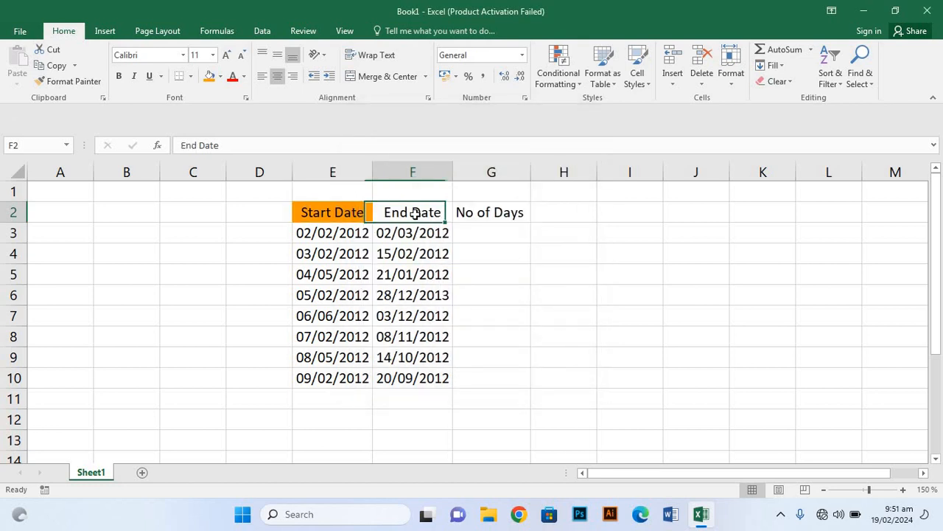
{"action": "left_click", "coordinate": [209, 77]}
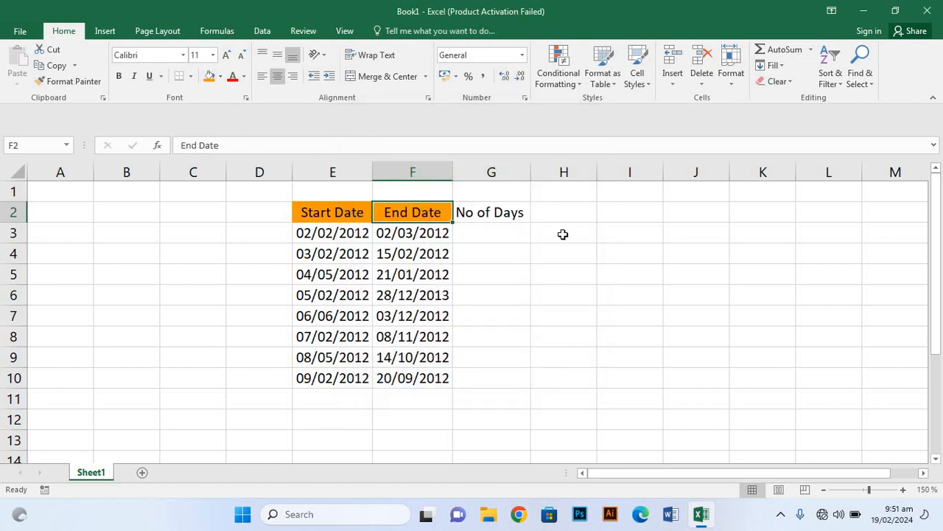
- Fill the No of Days heading cell, G2, with the same orange as the other two headings
{"action": "left_click", "coordinate": [477, 212]}
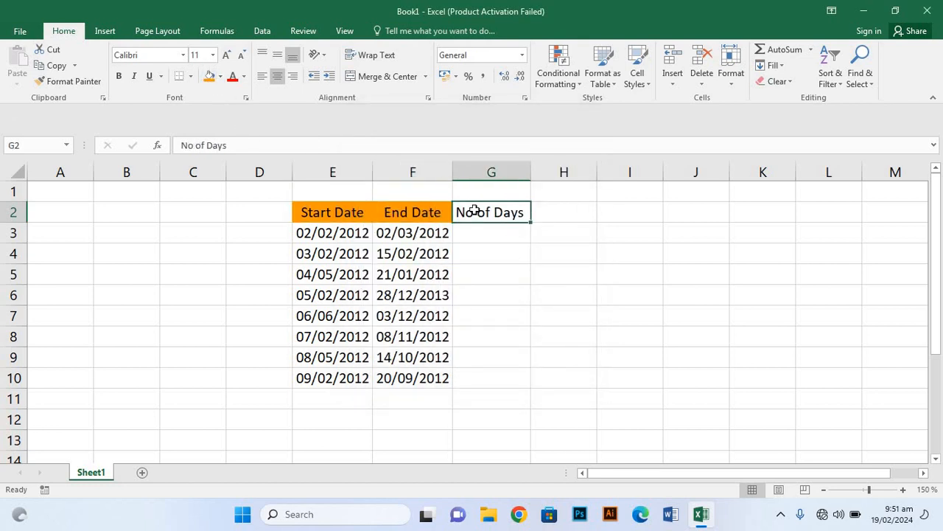
{"action": "left_click", "coordinate": [210, 77]}
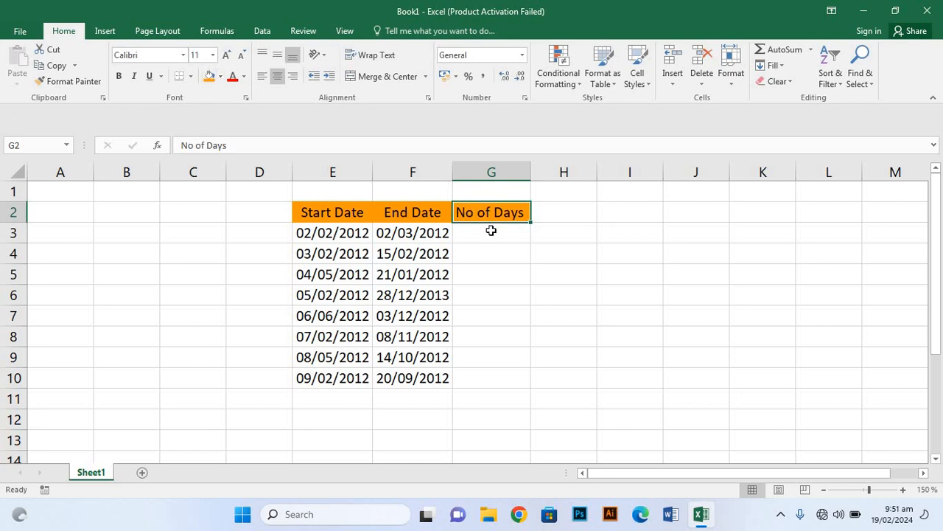
- Enter the formula =F3-E3 in cell G3 to subtract the start date from the end date
{"action": "left_click", "coordinate": [488, 232]}
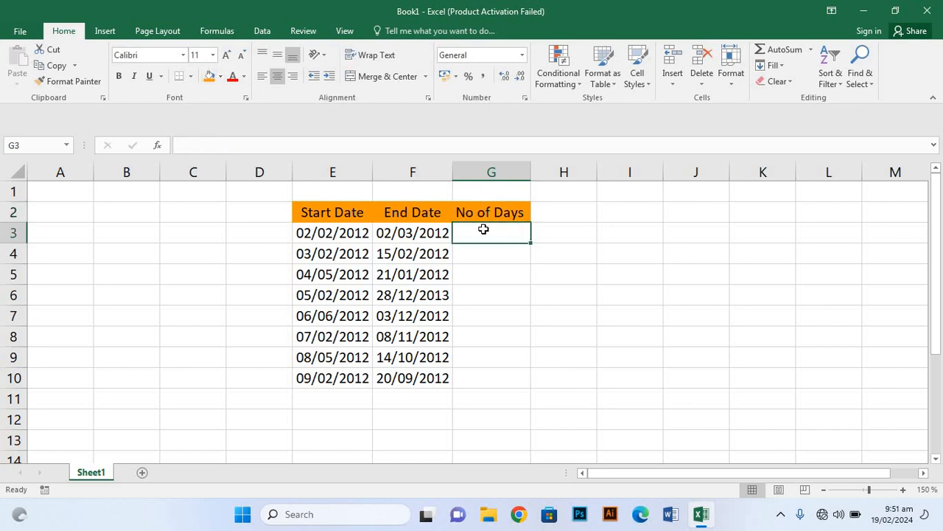
{"action": "left_click", "coordinate": [279, 147]}
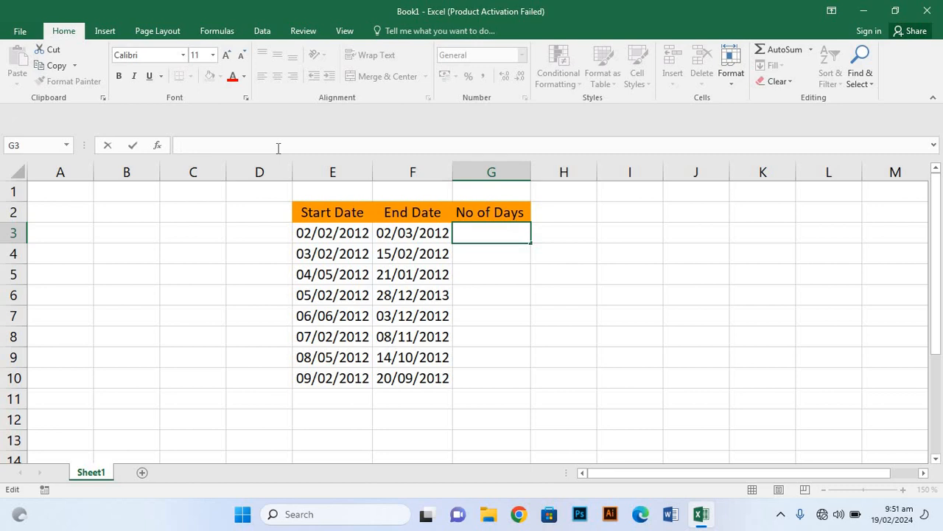
{"action": "type", "text": "="}
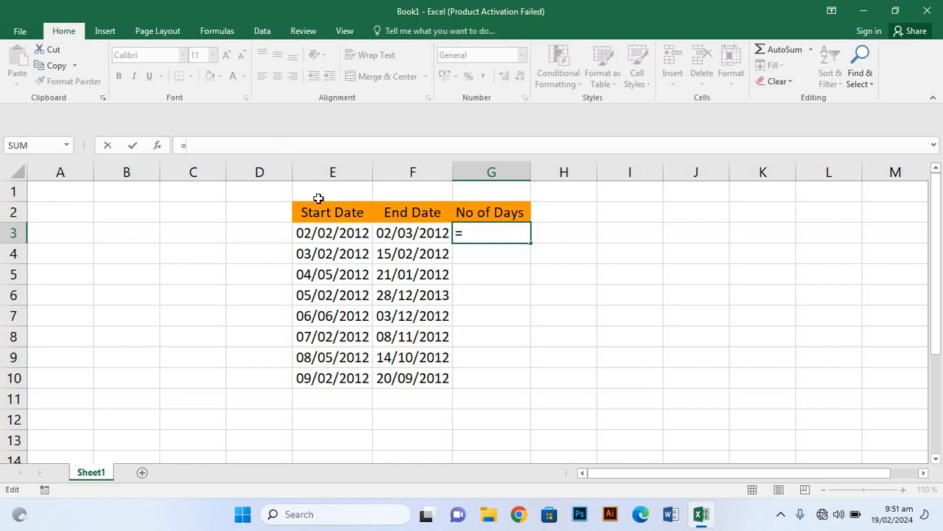
{"action": "left_click", "coordinate": [412, 235]}
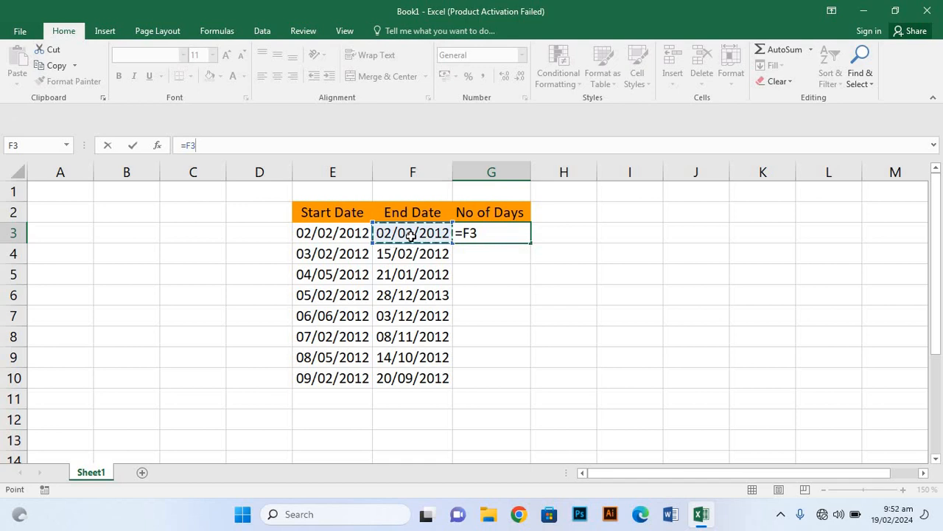
{"action": "type", "text": "-"}
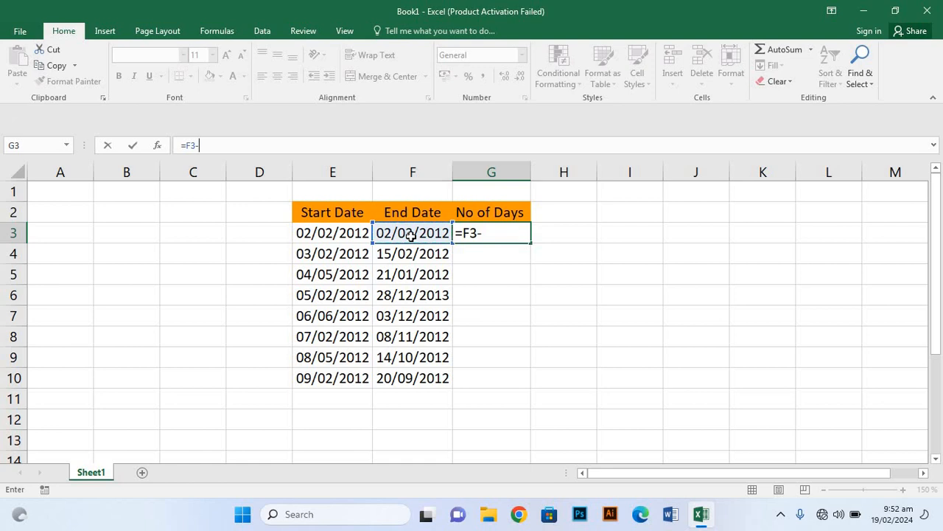
{"action": "left_click", "coordinate": [331, 234]}
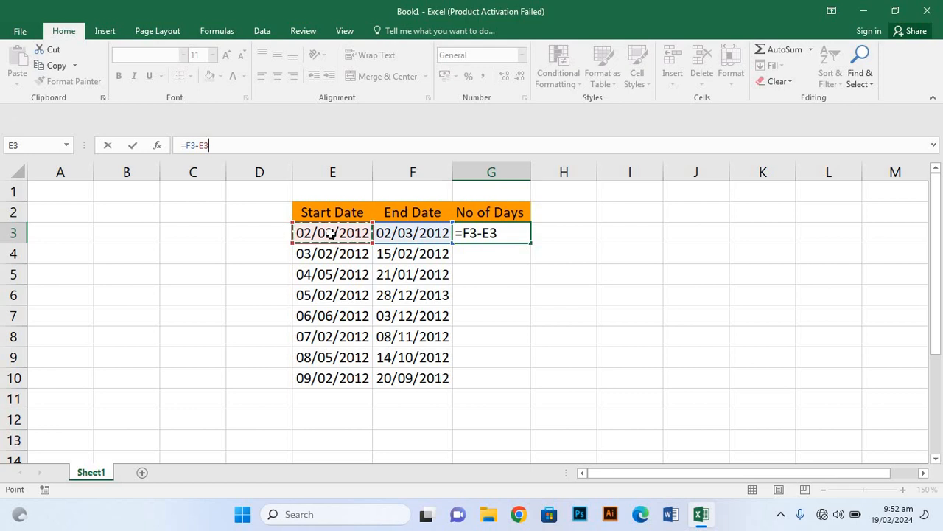
{"action": "key", "text": "Return"}
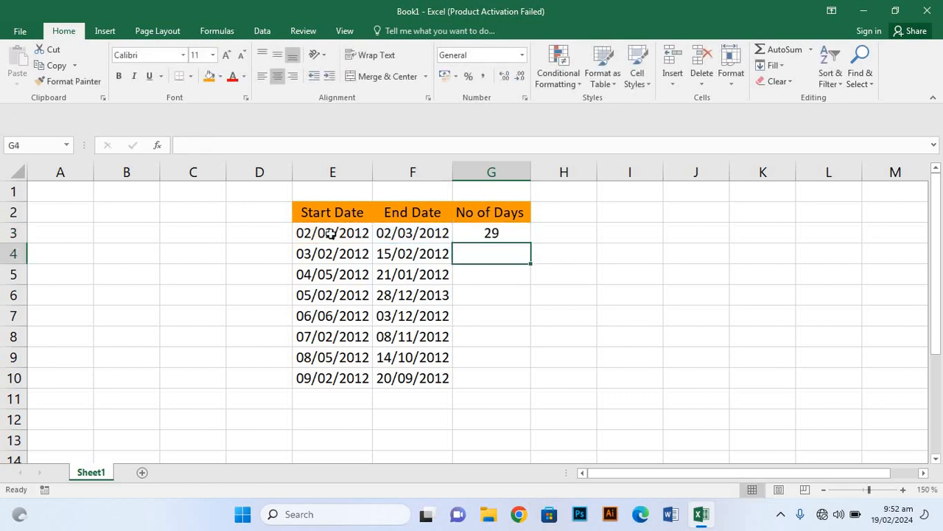
- Copy the formula in G3 down the No of Days column through cell G10
{"action": "left_click", "coordinate": [496, 233]}
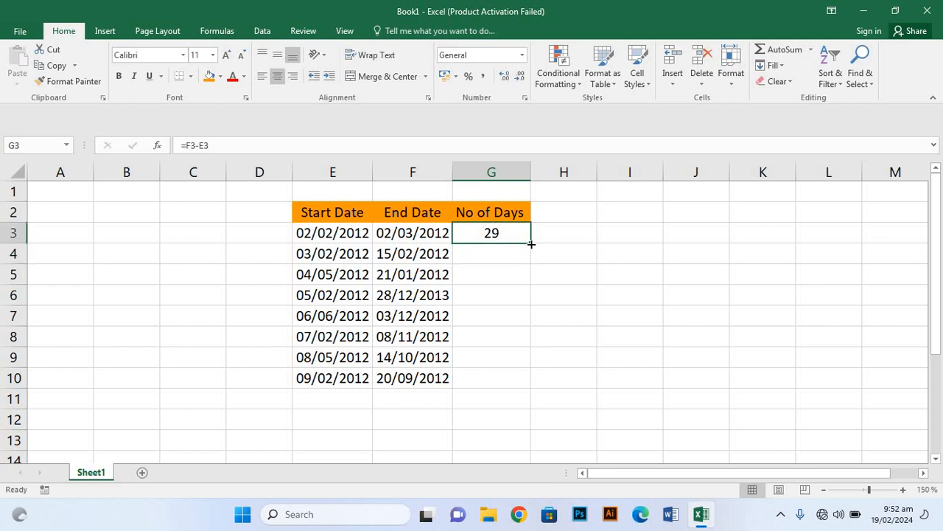
{"action": "left_click_drag", "start_coordinate": [531, 244], "coordinate": [521, 393]}
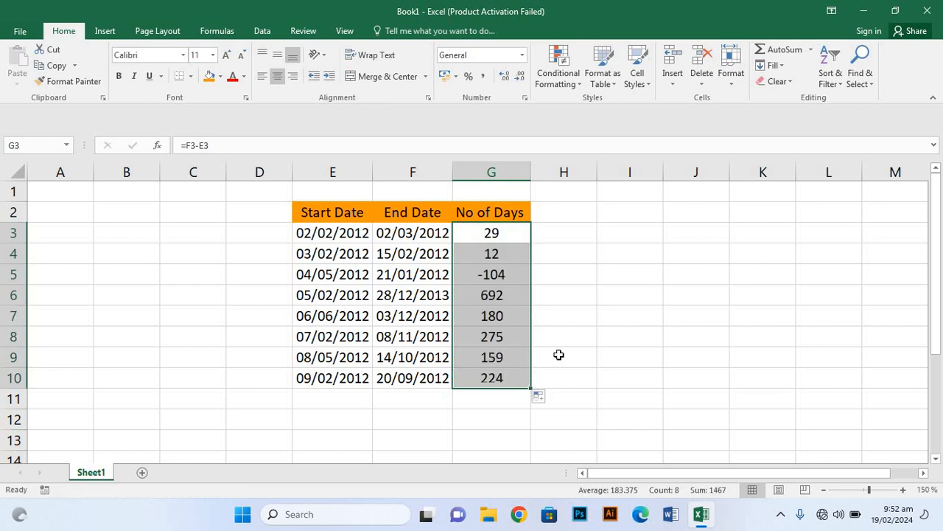
{"action": "left_click", "coordinate": [594, 297]}
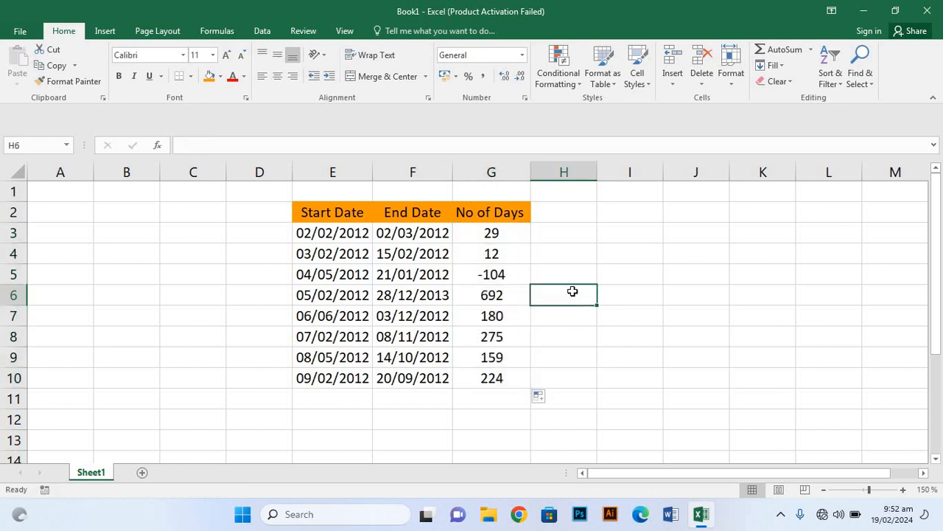